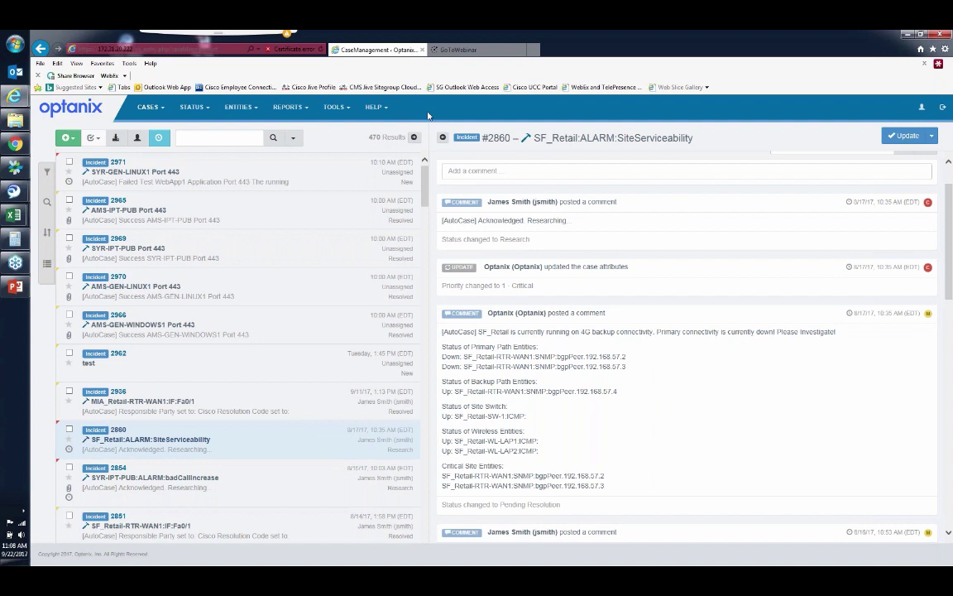
Step: Open the AMS-CRS-1 device from the Routers / Gateways entity group
click(253, 113)
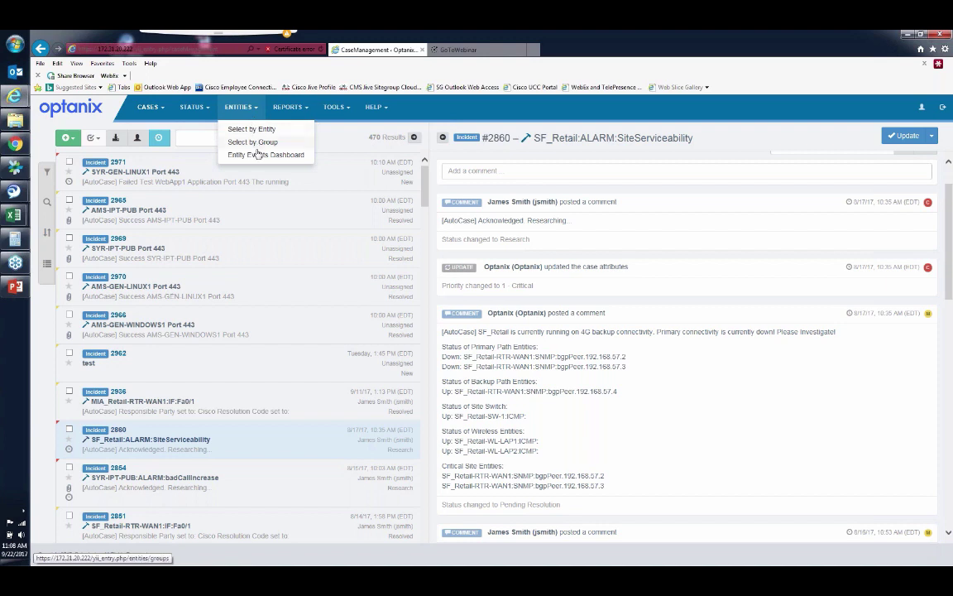
click(256, 142)
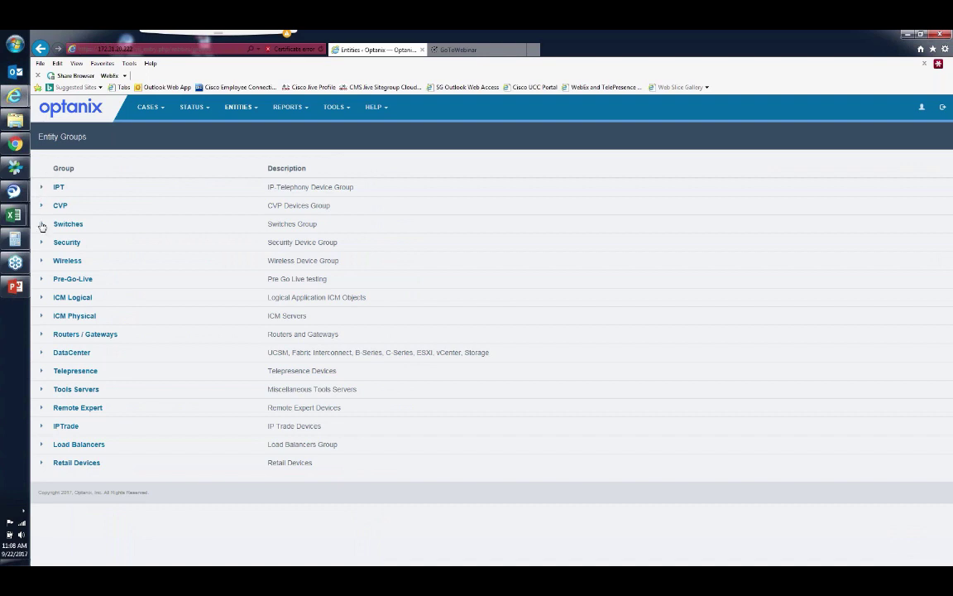
click(42, 334)
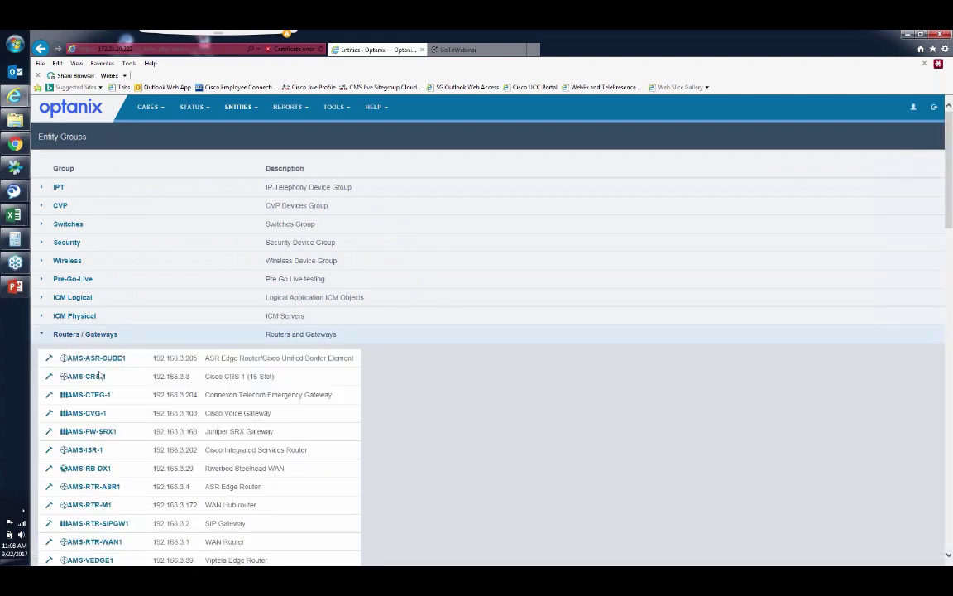
click(97, 375)
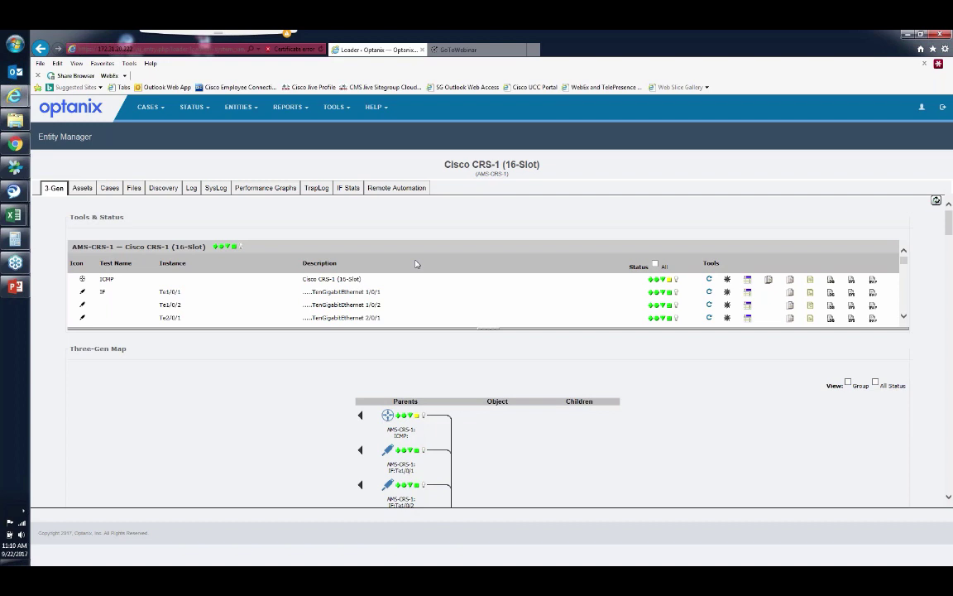
Step: Examine the Three-Gen Map relationships and the full list of tests under Tools & Status for AMS-CRS-1
drag(950, 216, 949, 226)
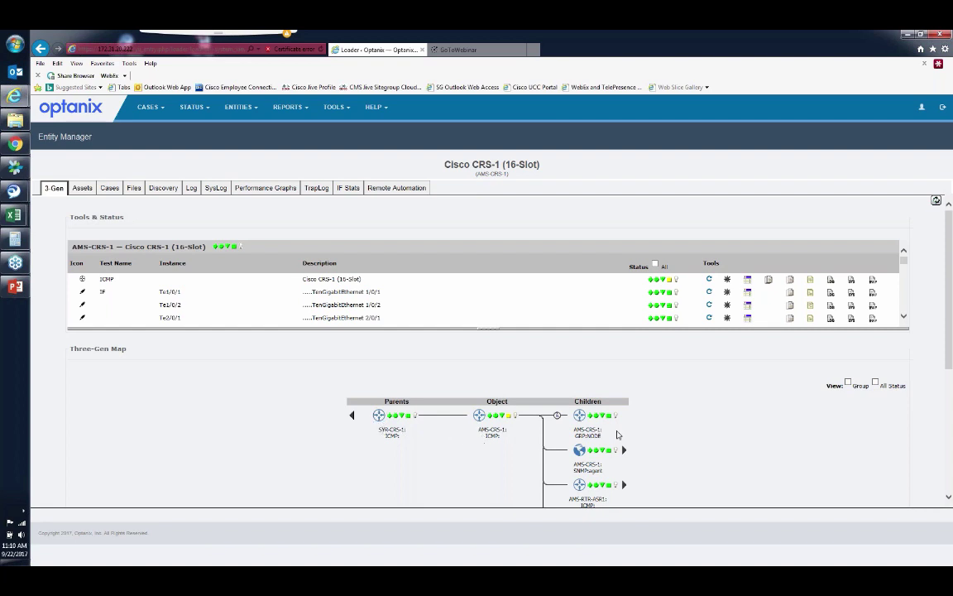
scroll(616, 434, down, 2)
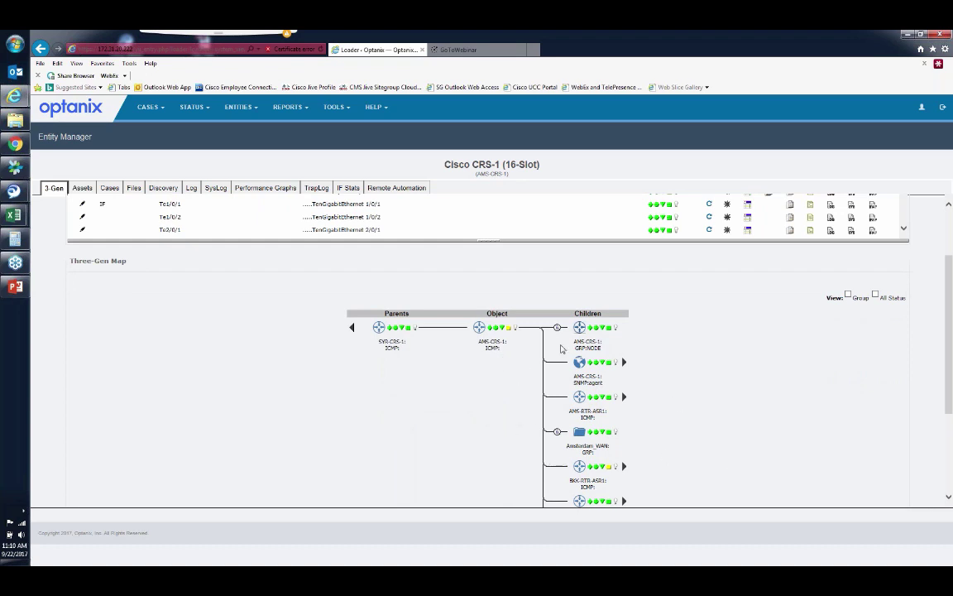
scroll(458, 392, up, 2)
click(904, 317)
click(904, 321)
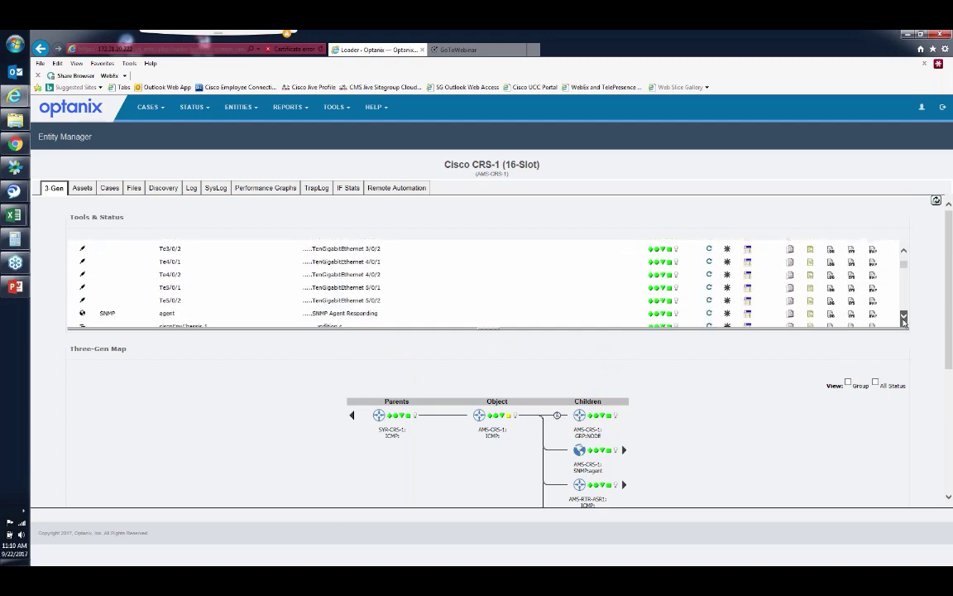
click(905, 321)
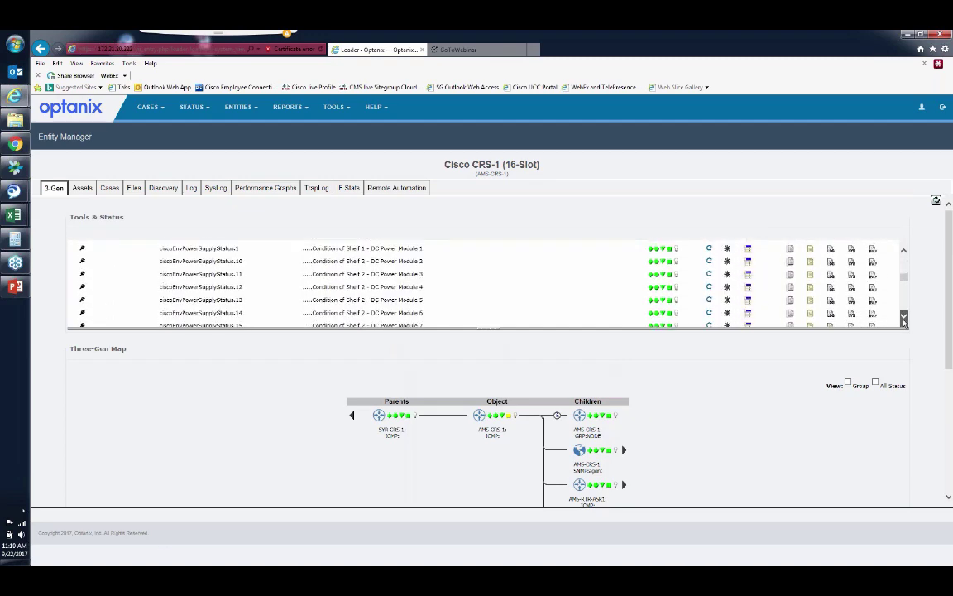
click(904, 321)
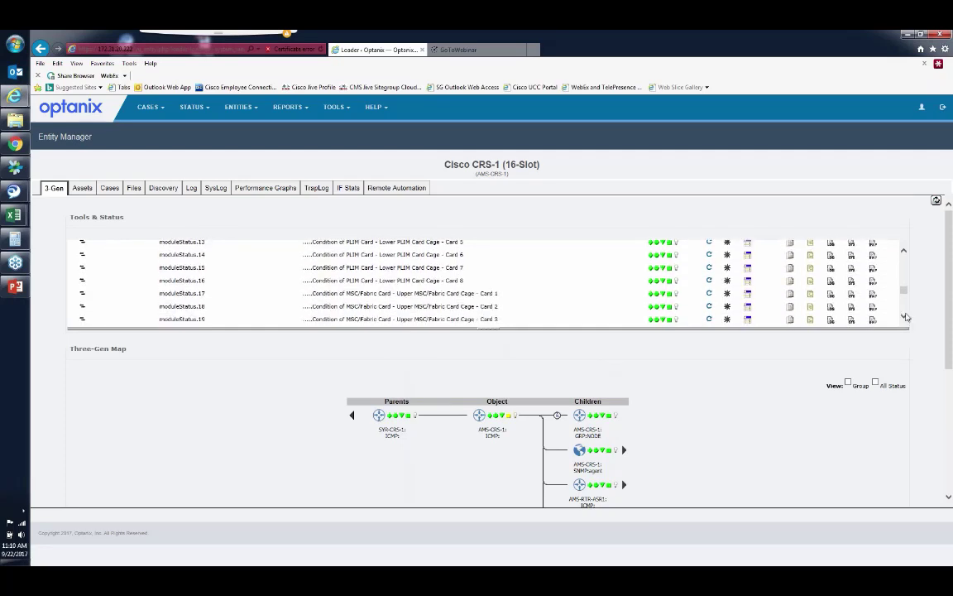
drag(905, 294, 903, 254)
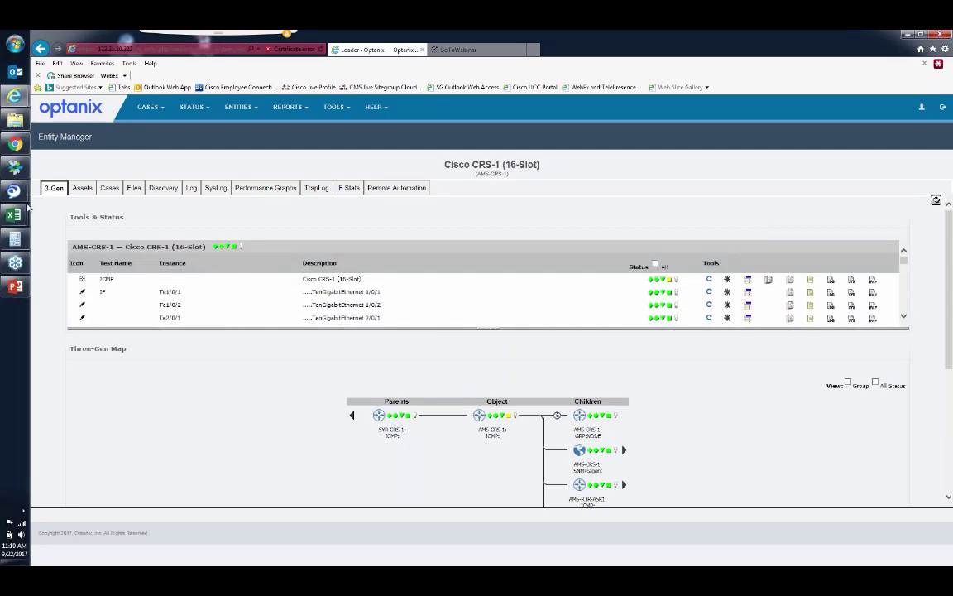
Step: Review the asset properties, cases, attached files and discovery information of AMS-CRS-1
click(80, 187)
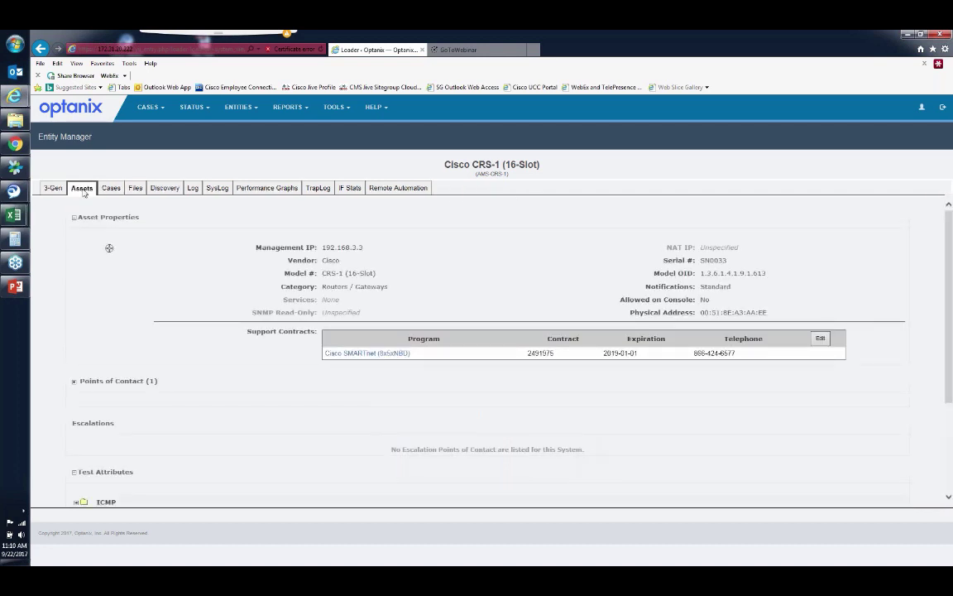
click(111, 185)
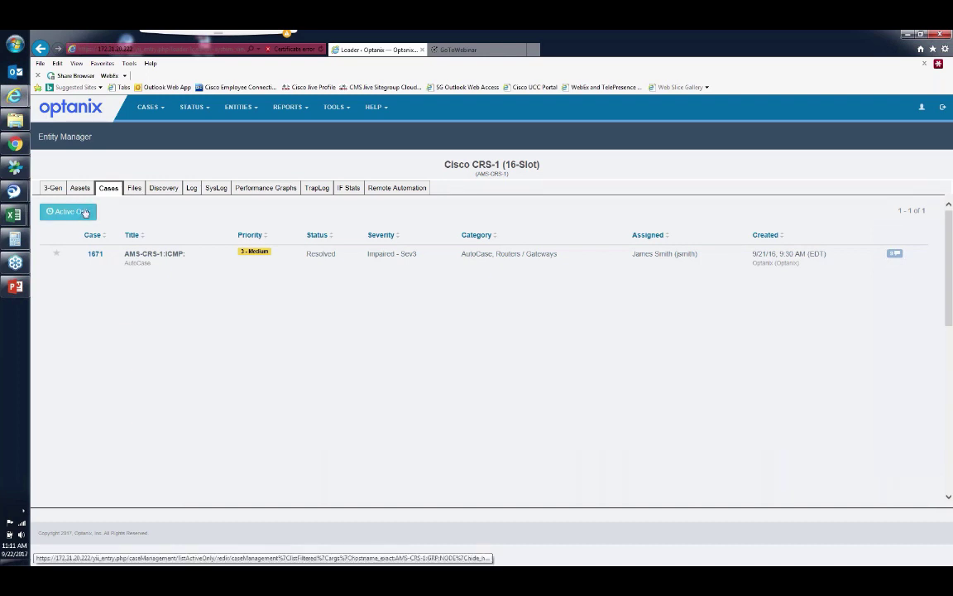
click(132, 188)
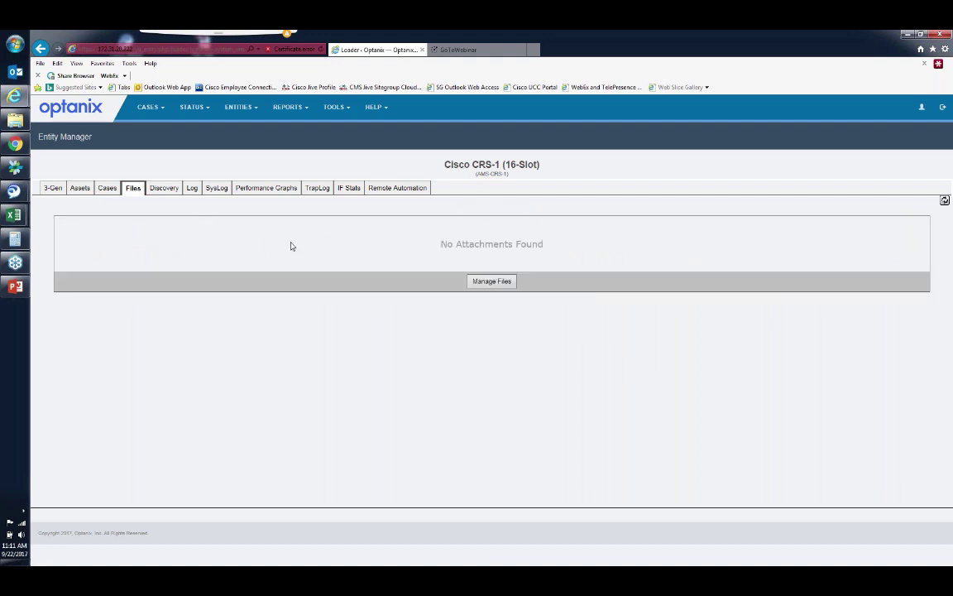
click(163, 188)
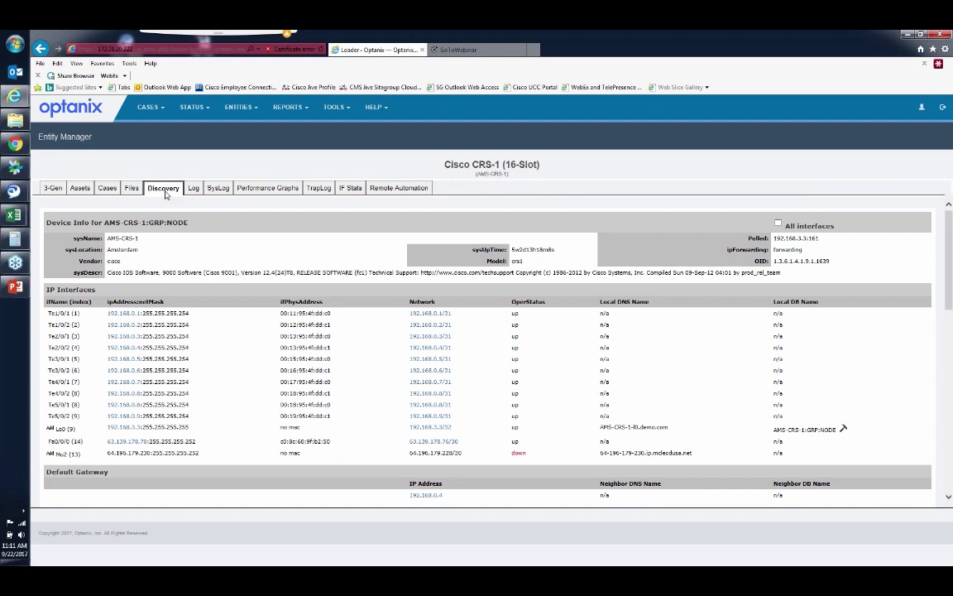
Step: View the performance graphs of AMS-CRS-1, reading a Total Memory Utilization point, and check its Remote Automation and IF Stats pages
click(248, 188)
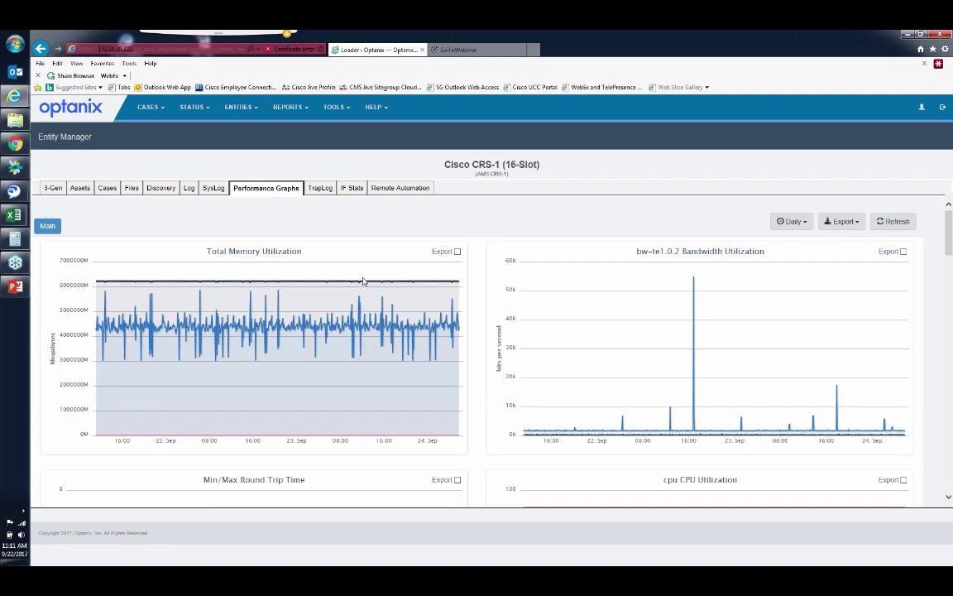
mouse_move(362, 284)
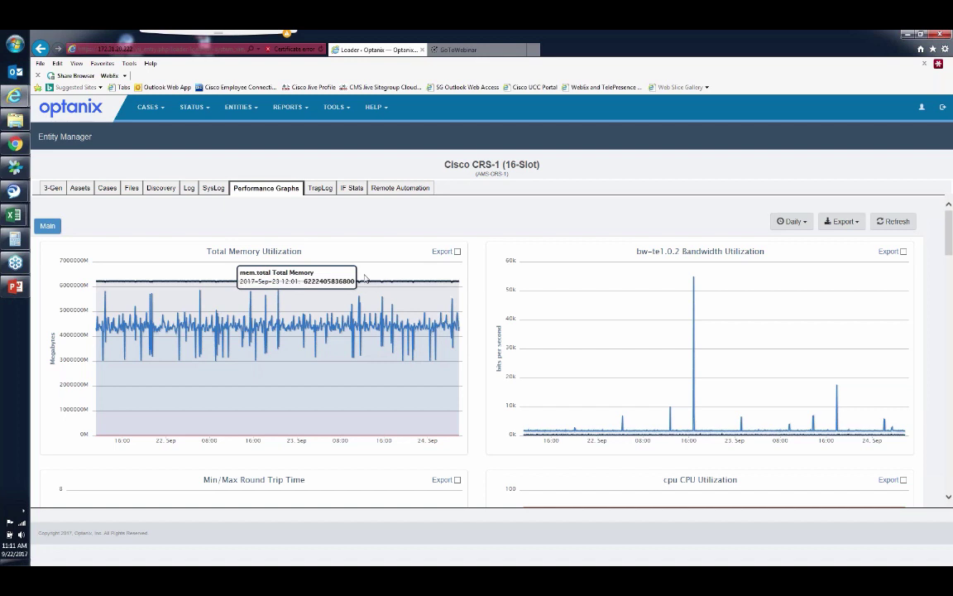
click(374, 188)
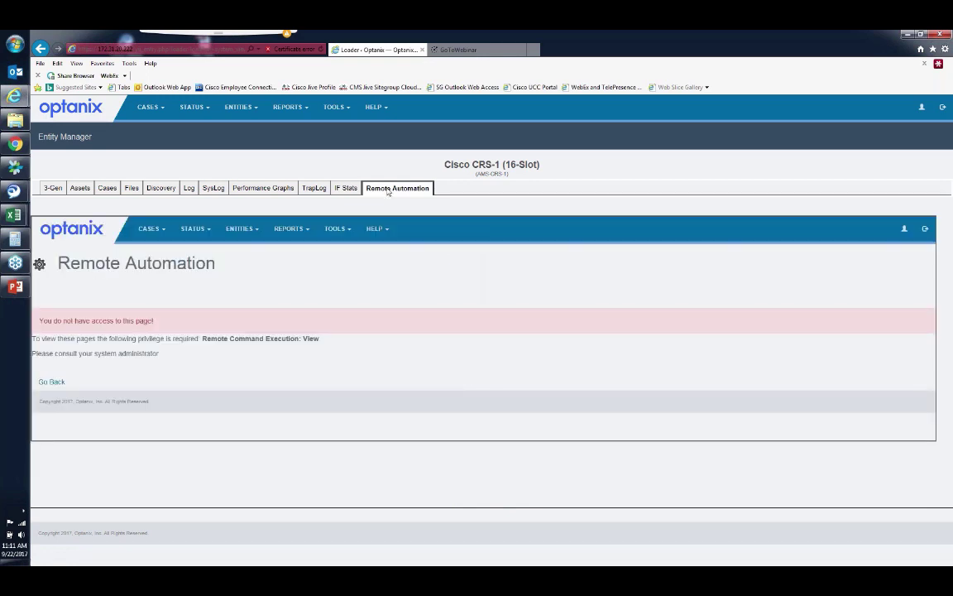
click(346, 188)
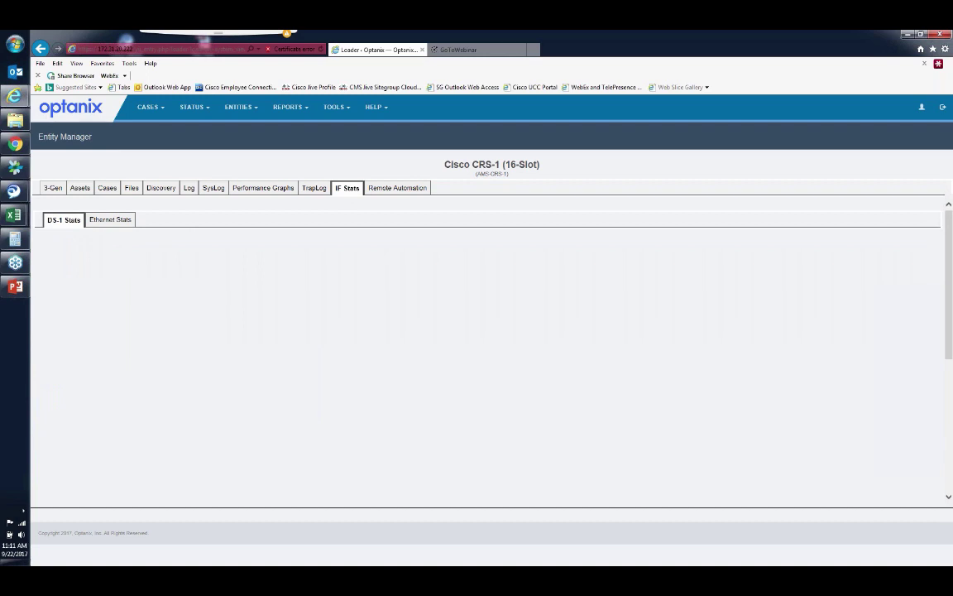
Step: Return to the filtered case list
click(152, 111)
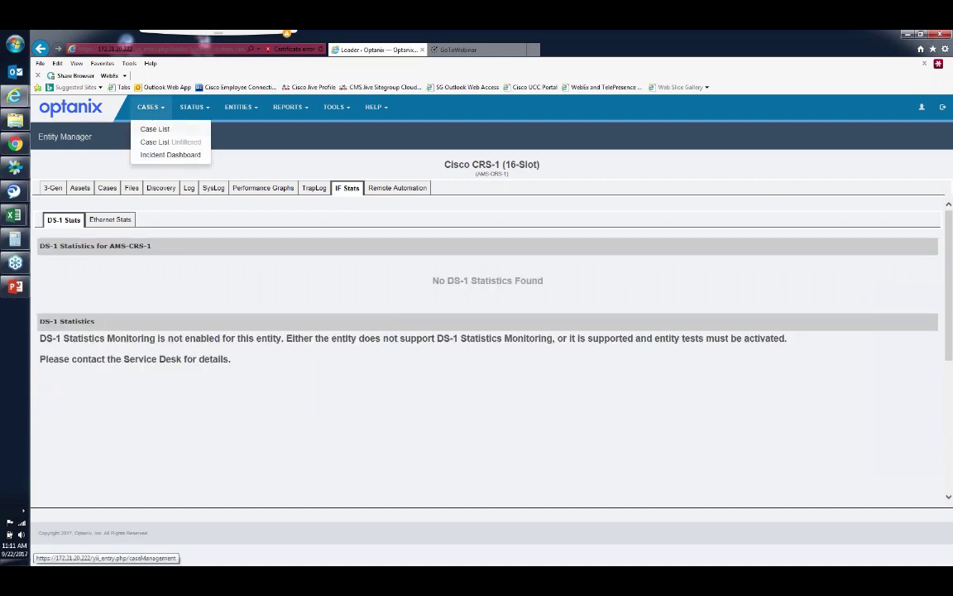
click(155, 130)
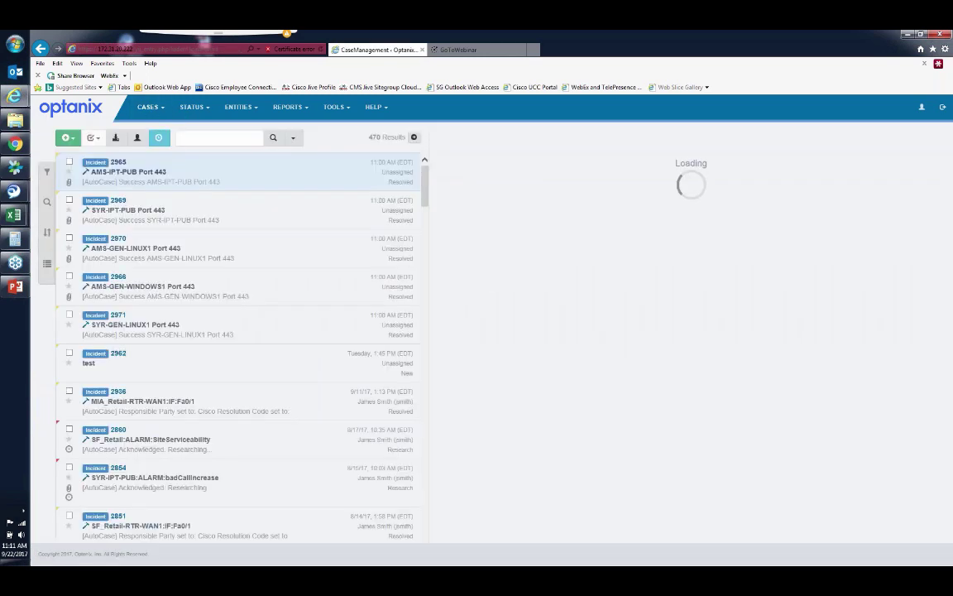
click(248, 111)
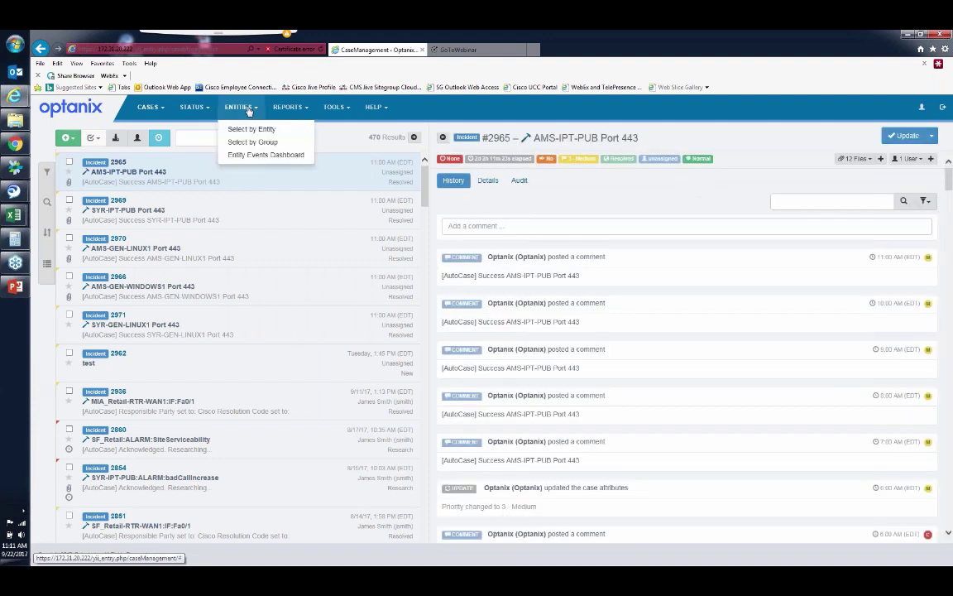
Step: Open the Map Dashboard and display the All devices map
click(199, 113)
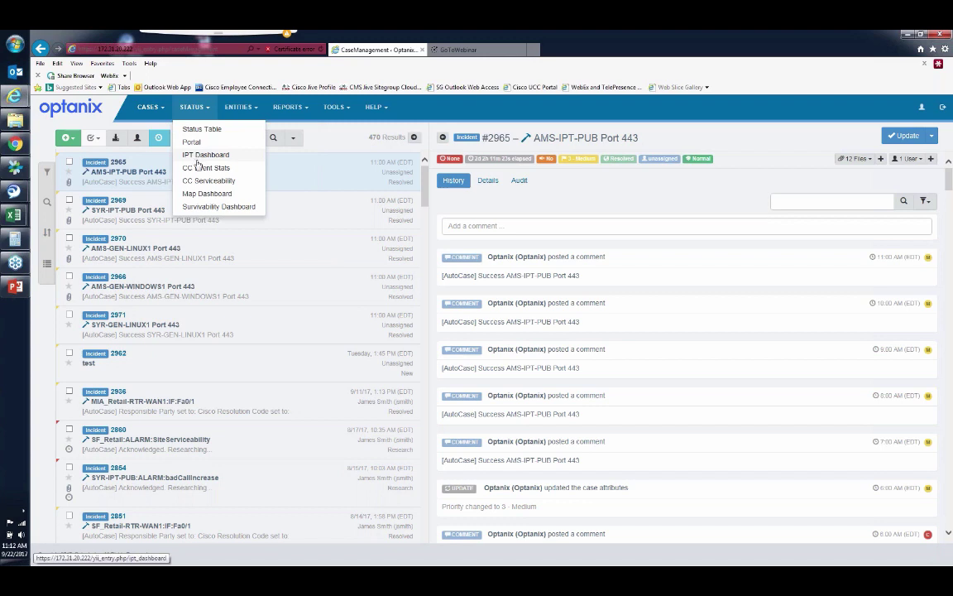
click(198, 193)
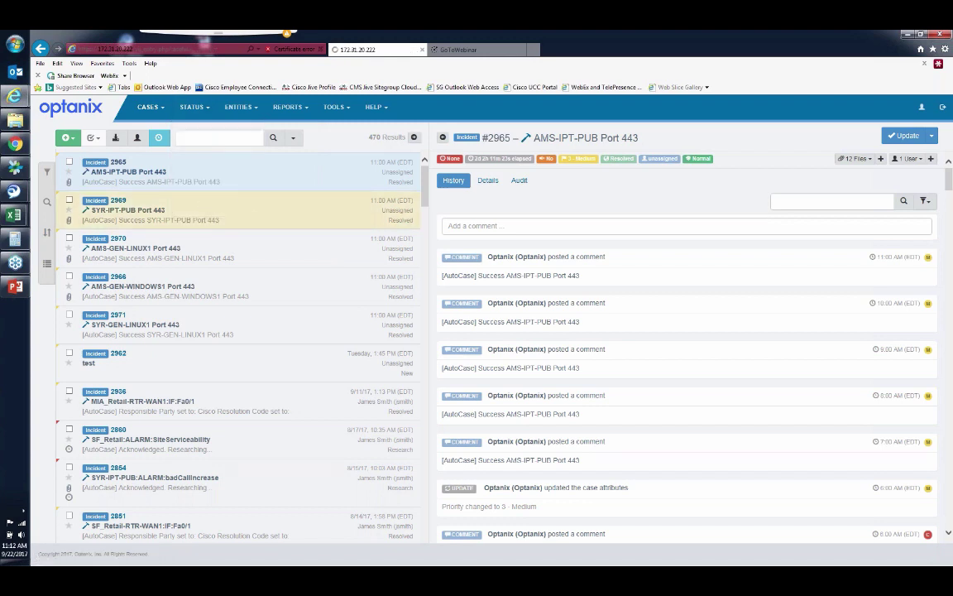
click(67, 187)
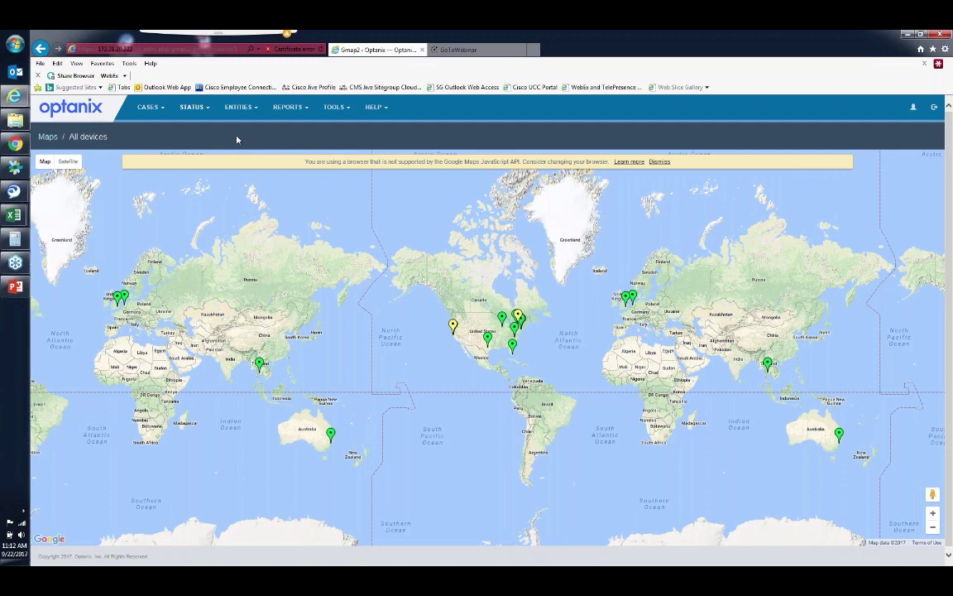
Step: Inspect the Amsterdam, London, Chicago and Syracuse sites on the map, dismissing the browser notice and listing all London devices
click(633, 298)
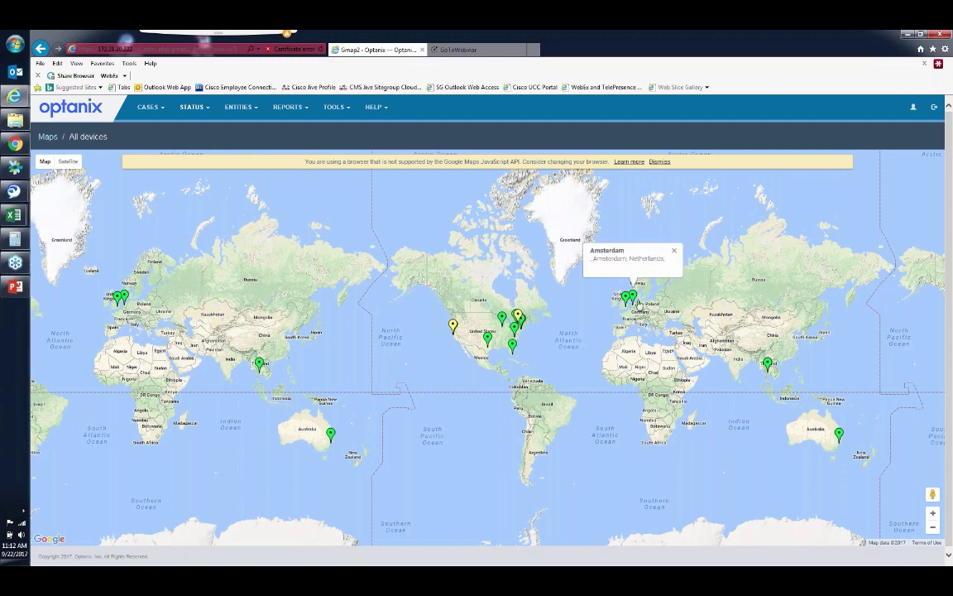
click(626, 298)
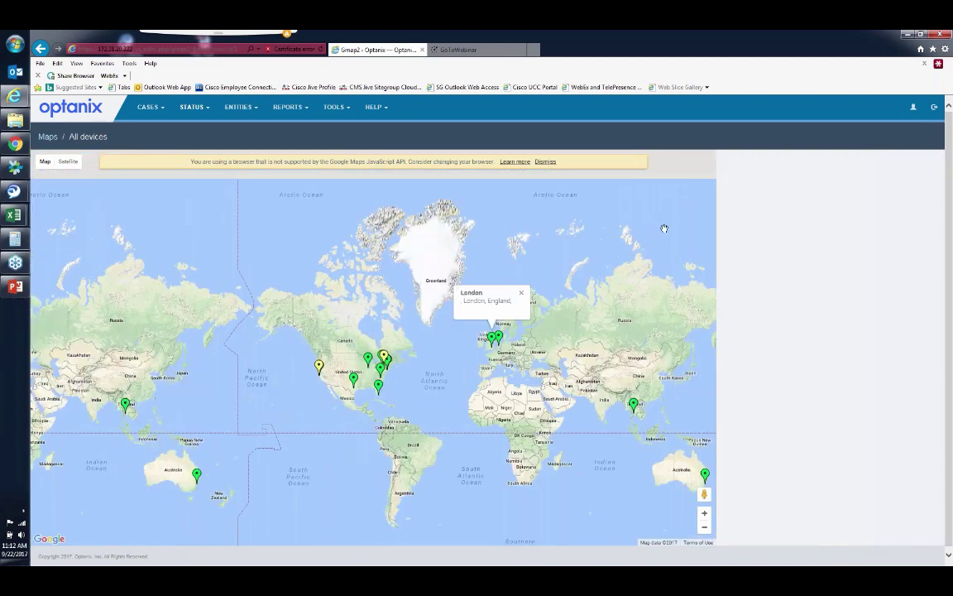
click(545, 162)
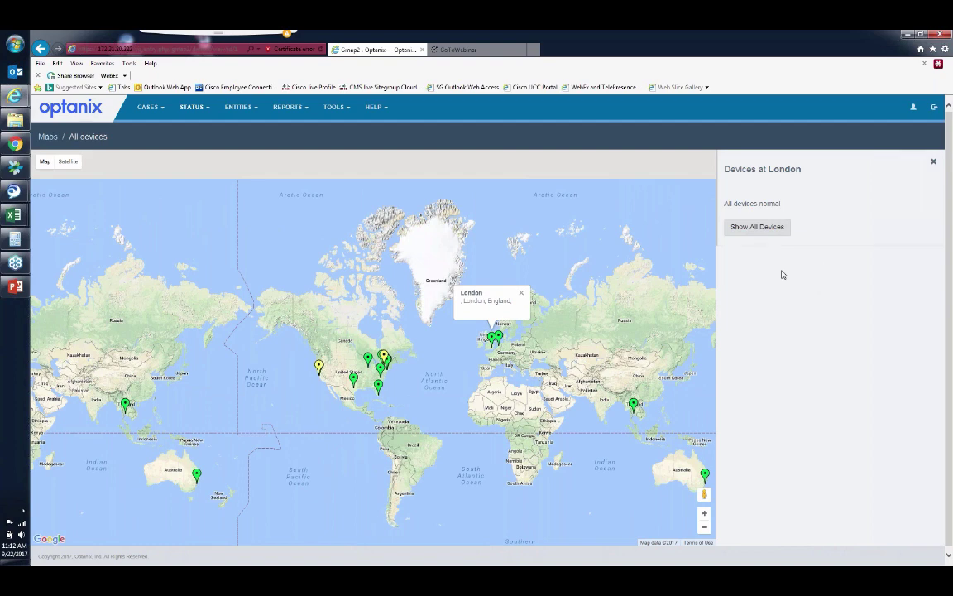
click(758, 227)
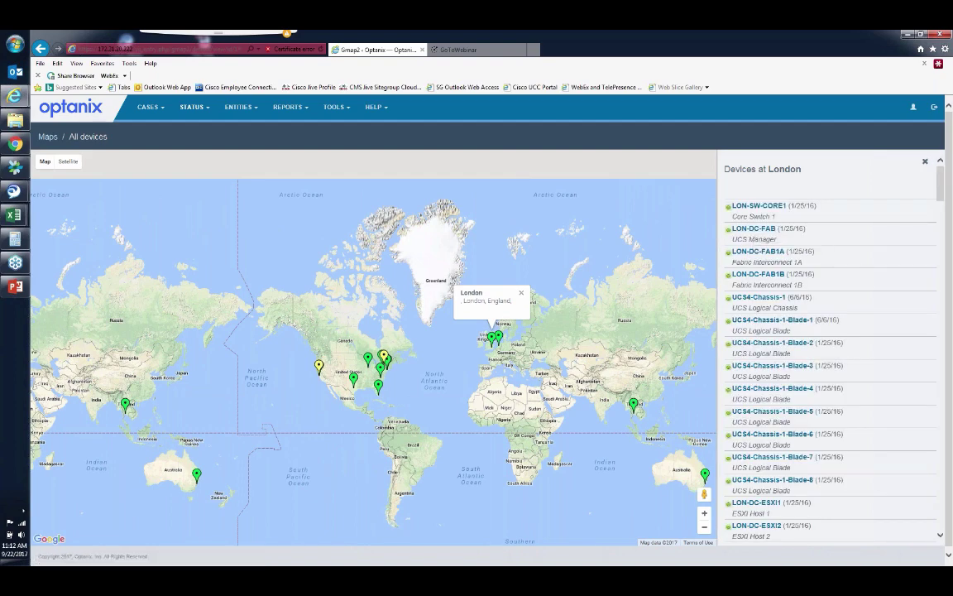
click(368, 356)
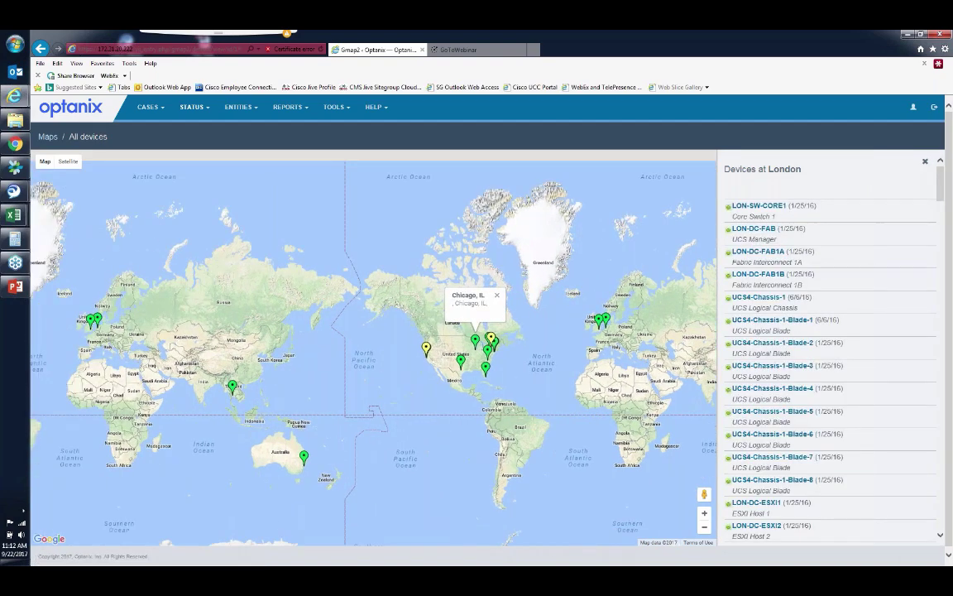
click(491, 339)
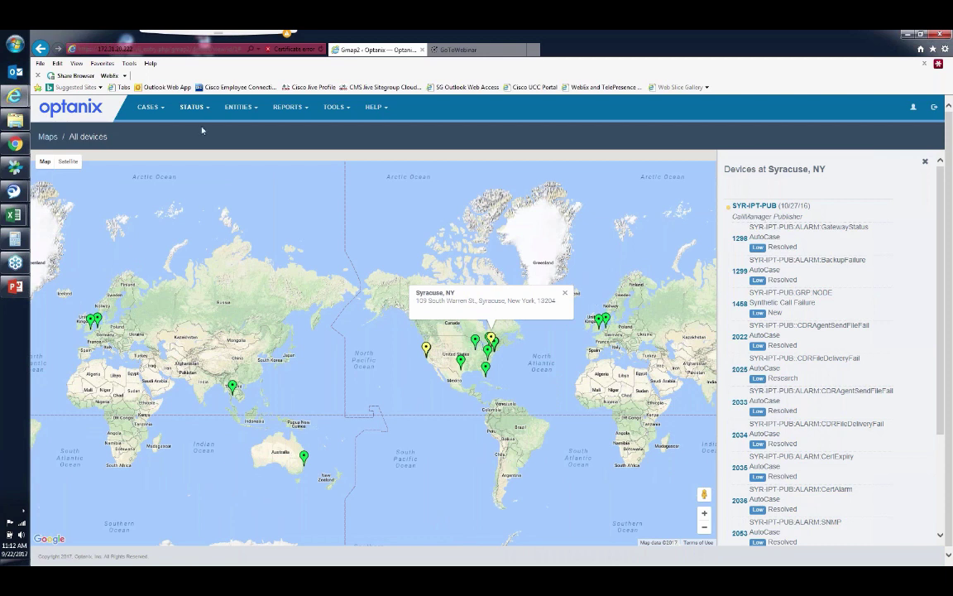
Step: Open the Incident Dashboard and review its incident charts by entity, category, priority and month
click(157, 108)
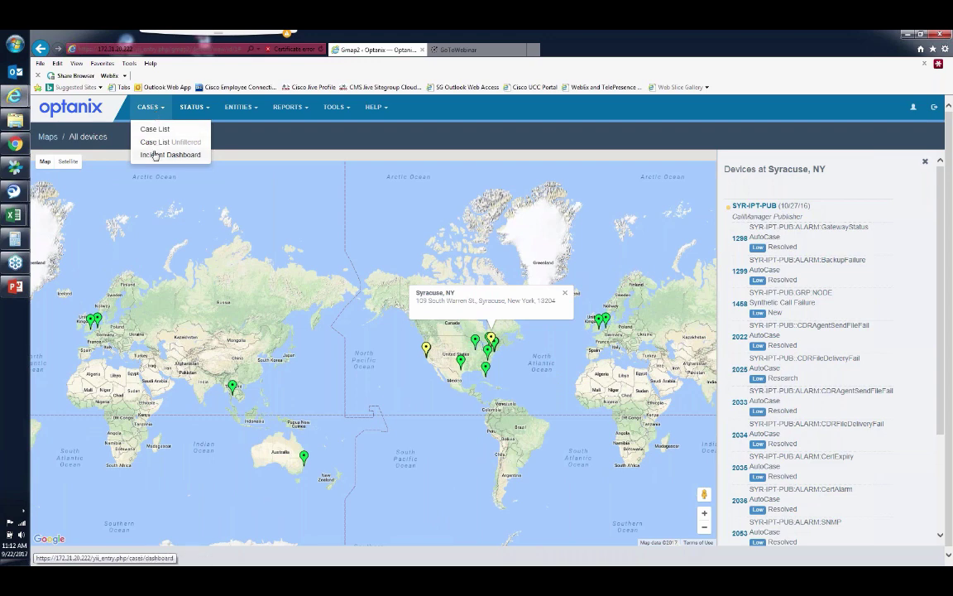
click(151, 143)
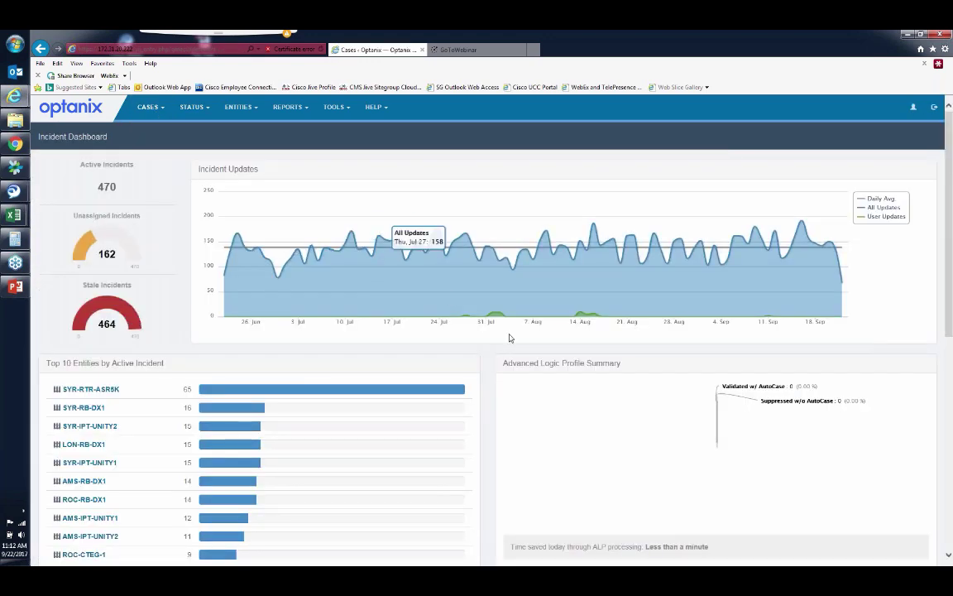
scroll(522, 342, down, 1)
scroll(522, 342, down, 5)
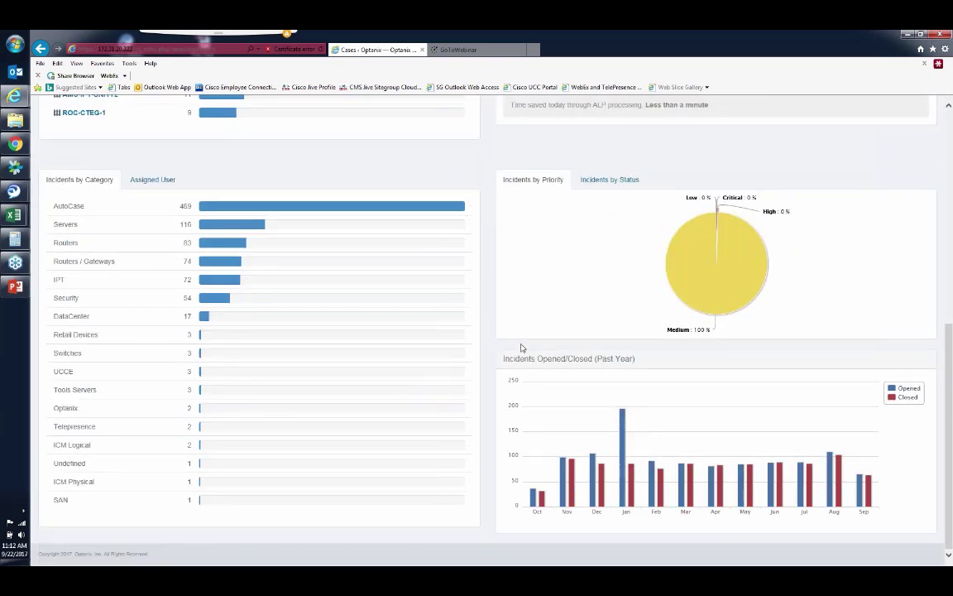
mouse_move(703, 250)
scroll(262, 216, up, 1)
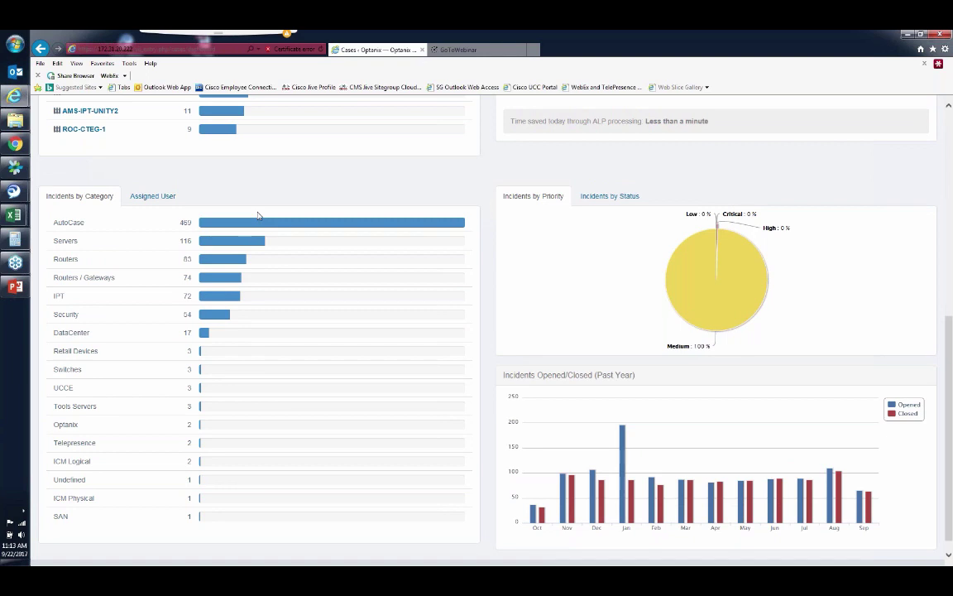
scroll(258, 216, up, 5)
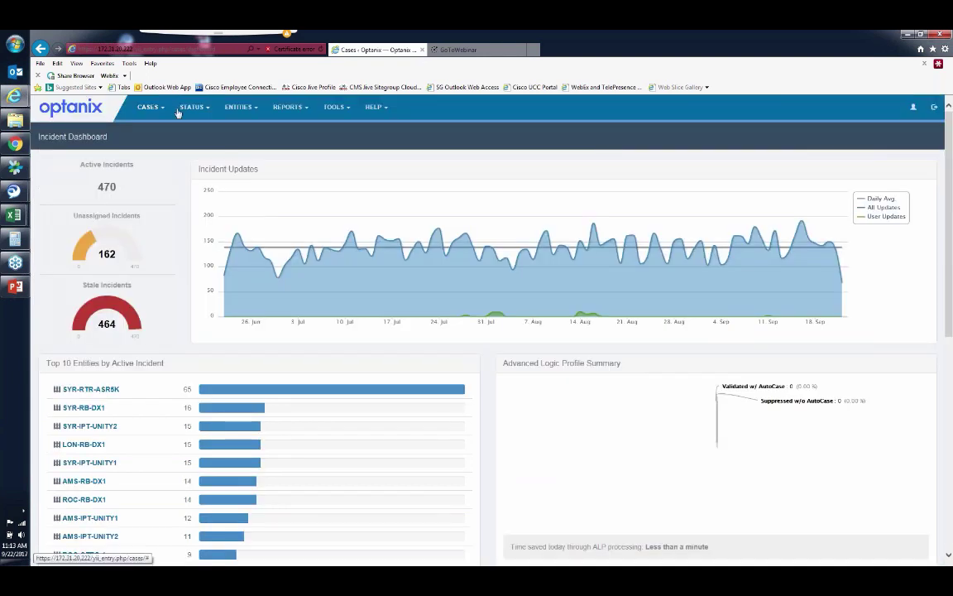
Step: Open the case list and display incident 2860, SF_Retail:ALARM:SiteServiceability, highlighting its title
click(149, 107)
click(149, 130)
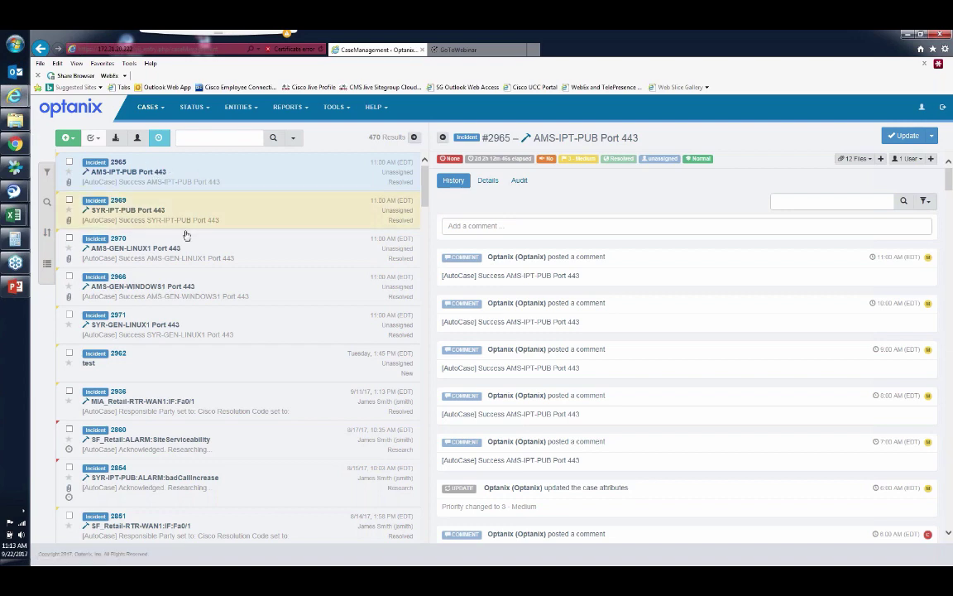
click(174, 441)
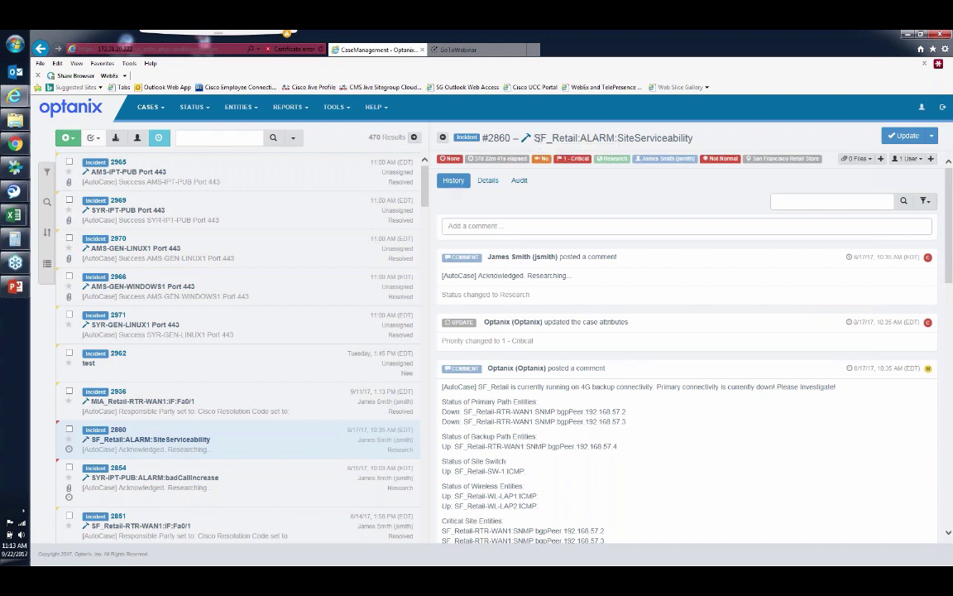
drag(534, 138, 690, 140)
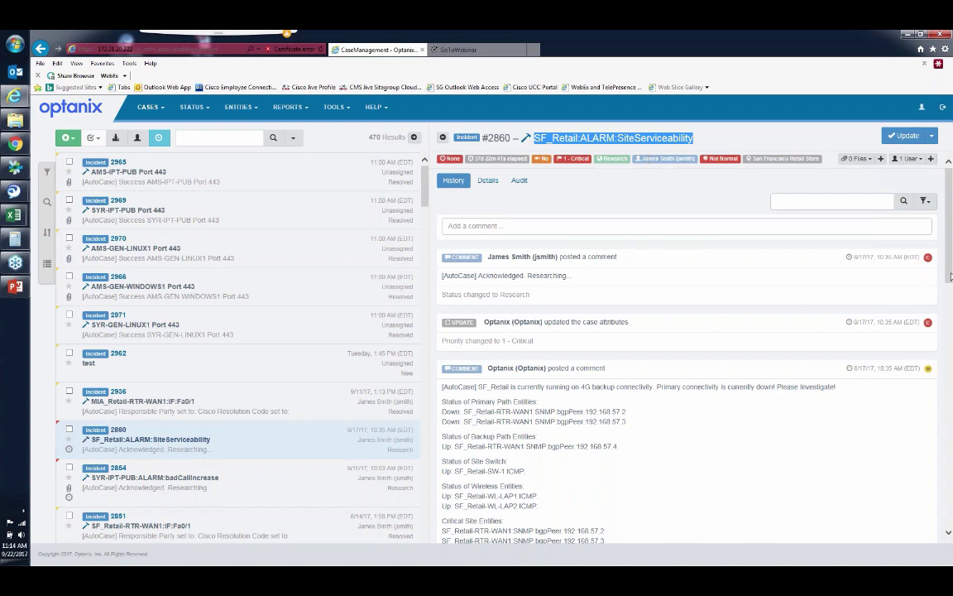
Step: Examine the incident's history of comments, status changes and priority updates
scroll(948, 286, down, 1)
mouse_move(950, 286)
mouse_down()
mouse_move(948, 312)
mouse_move(947, 297)
mouse_up()
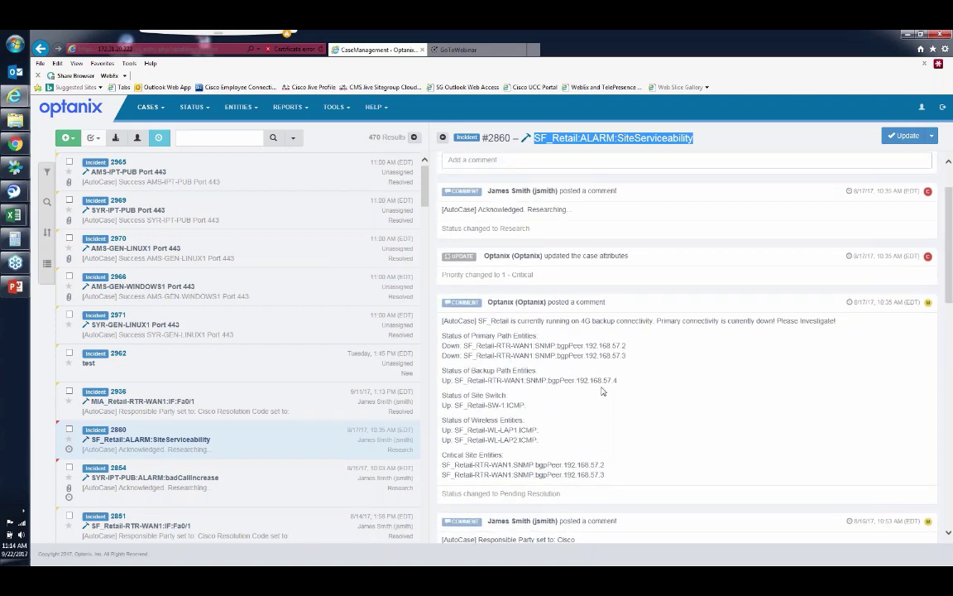
scroll(601, 391, down, 1)
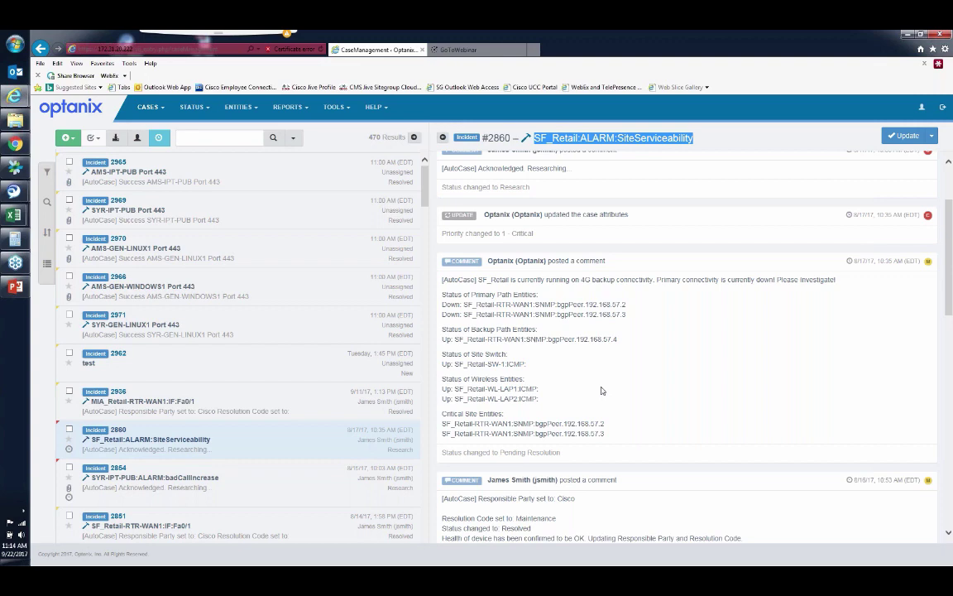
scroll(601, 391, up, 1)
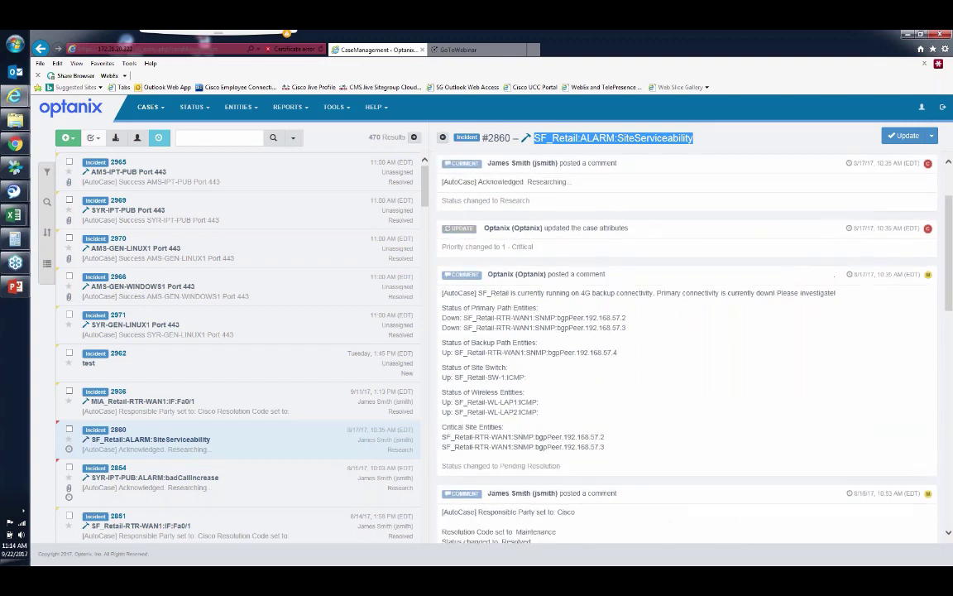
scroll(687, 347, down, 4)
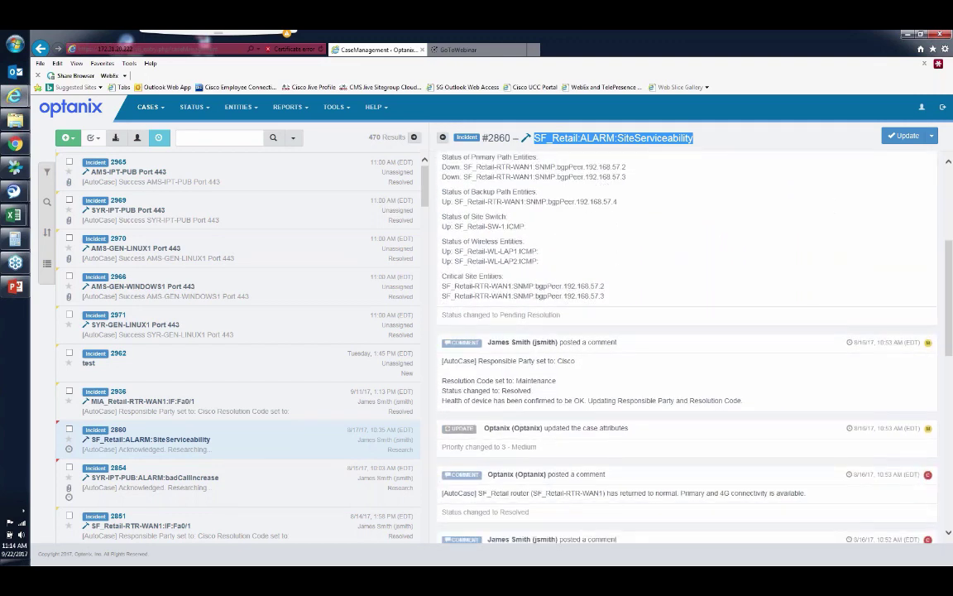
scroll(580, 441, down, 5)
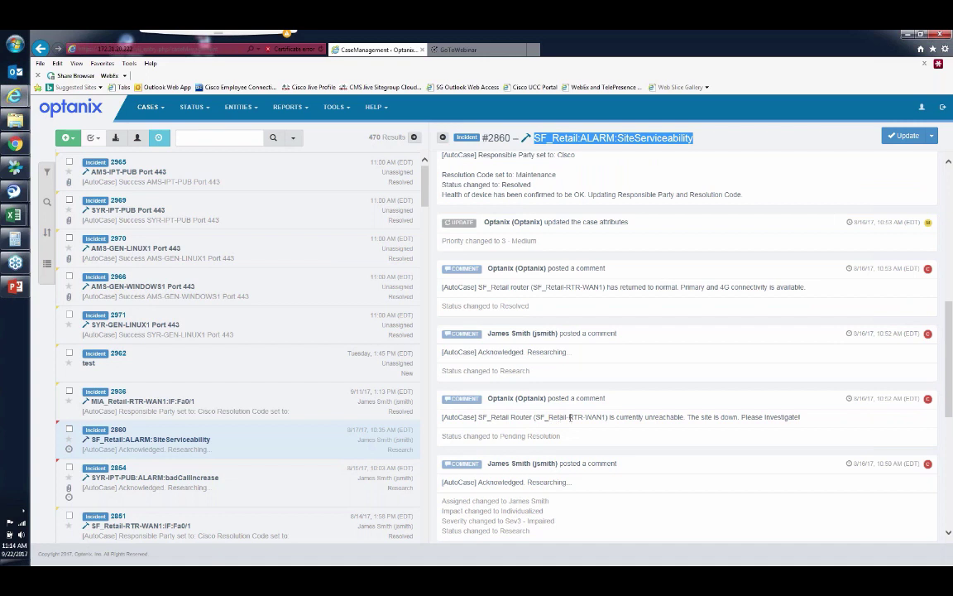
scroll(702, 422, up, 1)
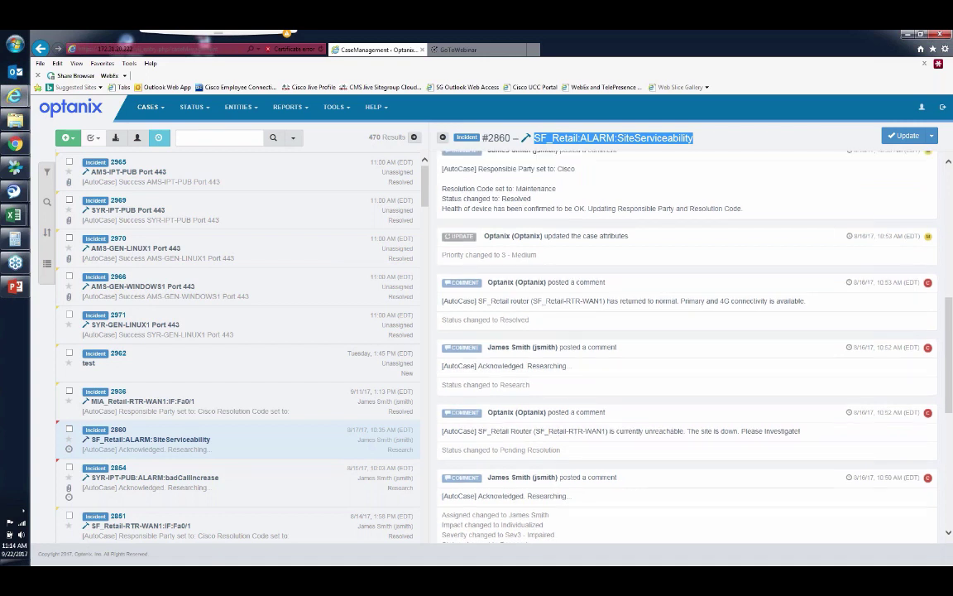
scroll(663, 373, up, 3)
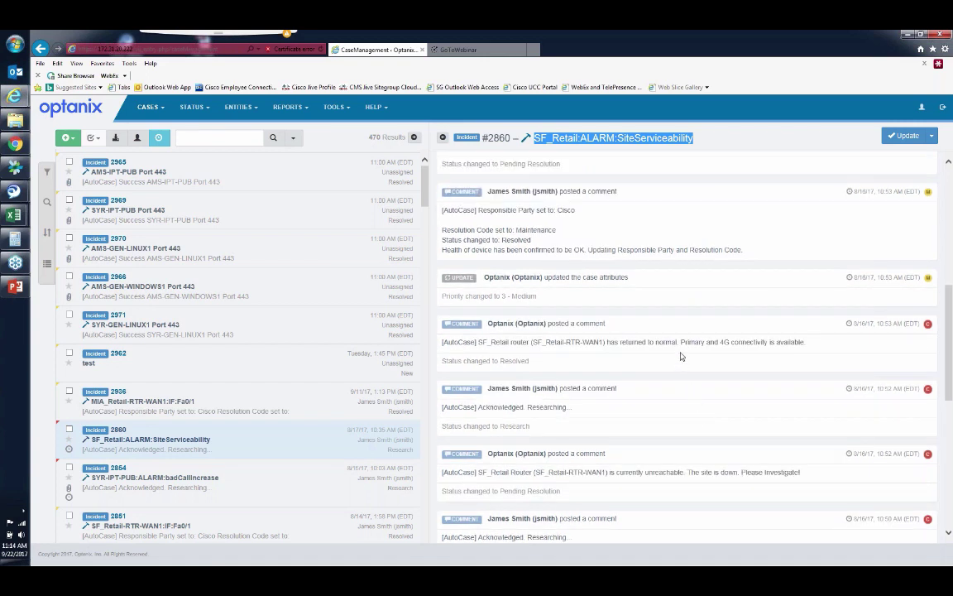
Step: Highlight the Optanix author name and the primary and 4G connectivity sentence in the comment about the router's return to normal
click(490, 326)
drag(488, 323, 546, 325)
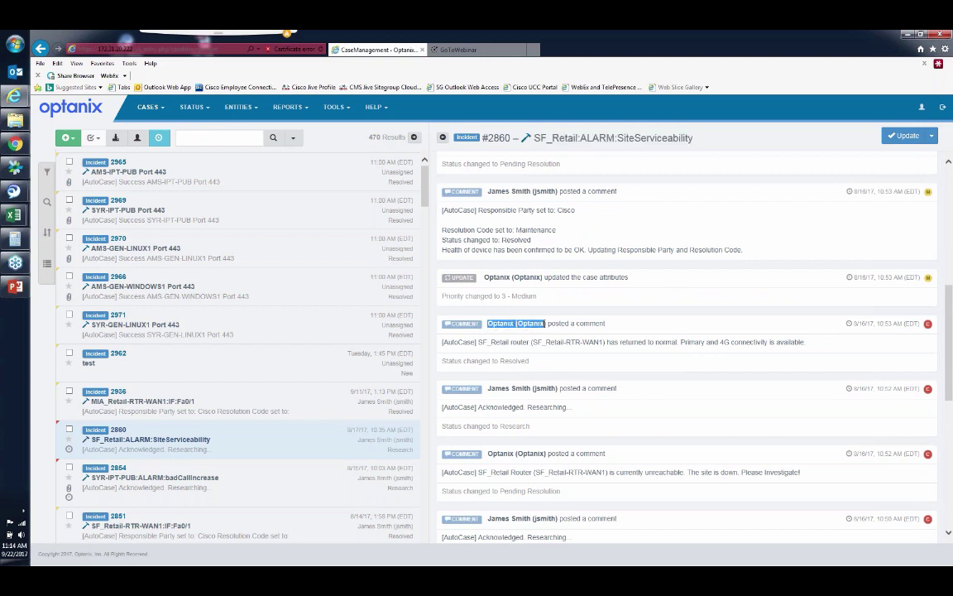
click(682, 342)
drag(681, 342, 807, 342)
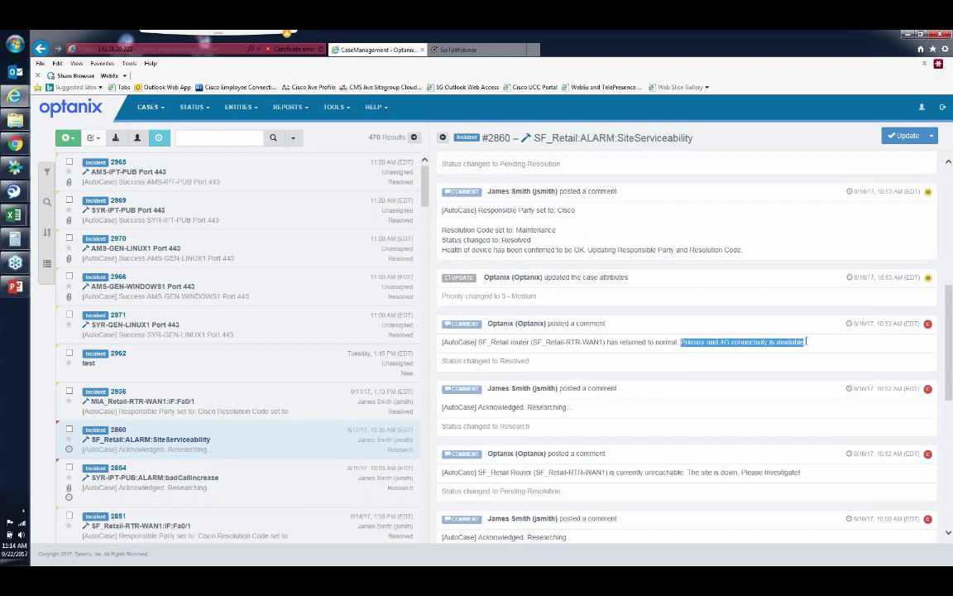
Step: Highlight the 4G backup text and the path, switch, wireless and critical entity statuses in the AutoCase comment, plus the incident title
scroll(717, 351, up, 5)
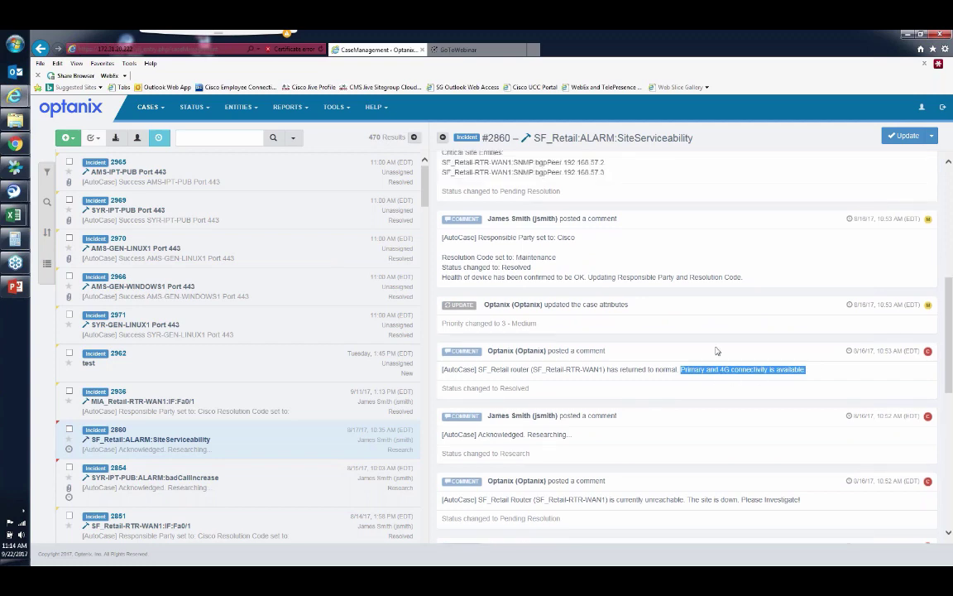
scroll(706, 351, up, 1)
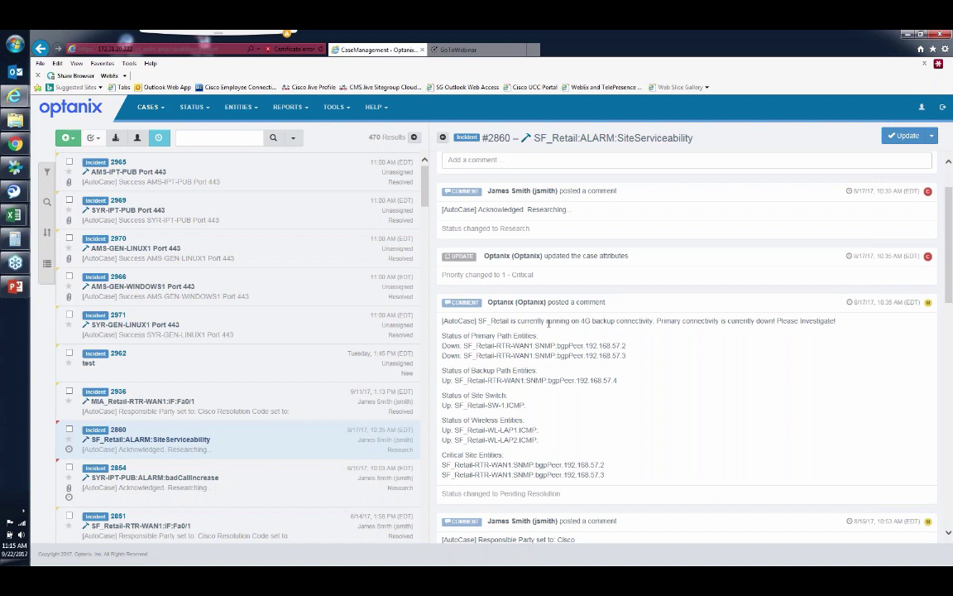
drag(546, 323, 654, 322)
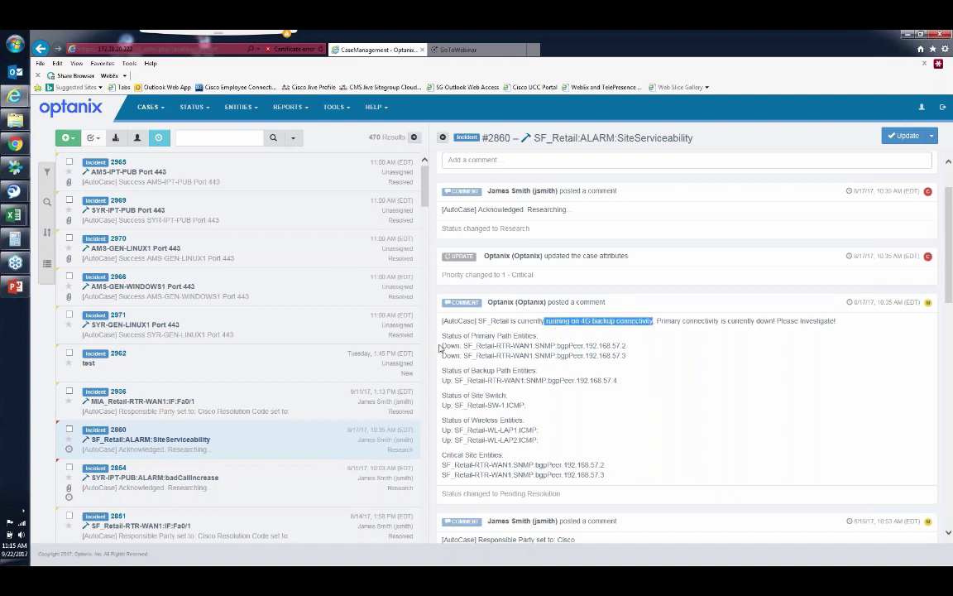
drag(443, 335, 621, 472)
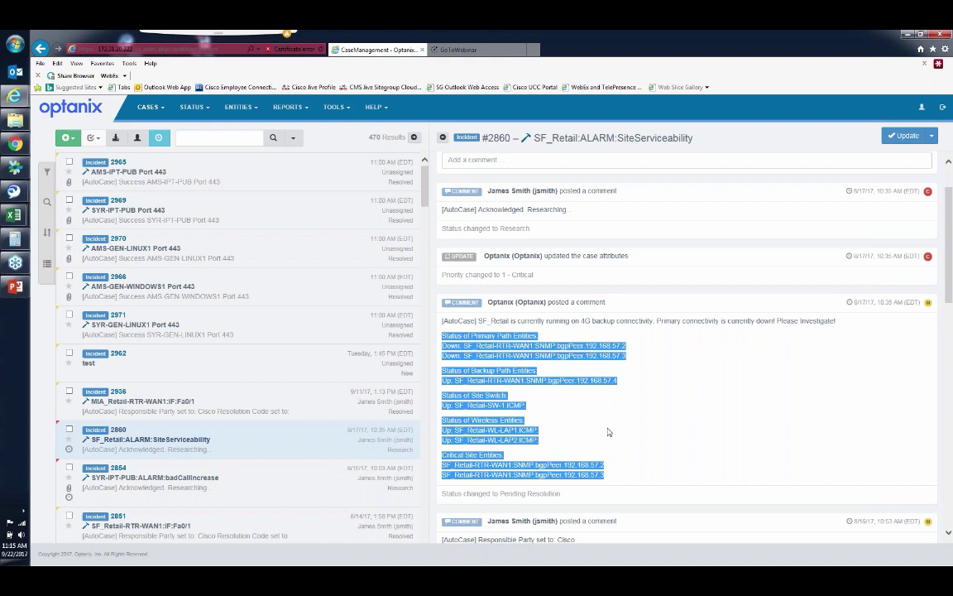
drag(536, 136, 675, 133)
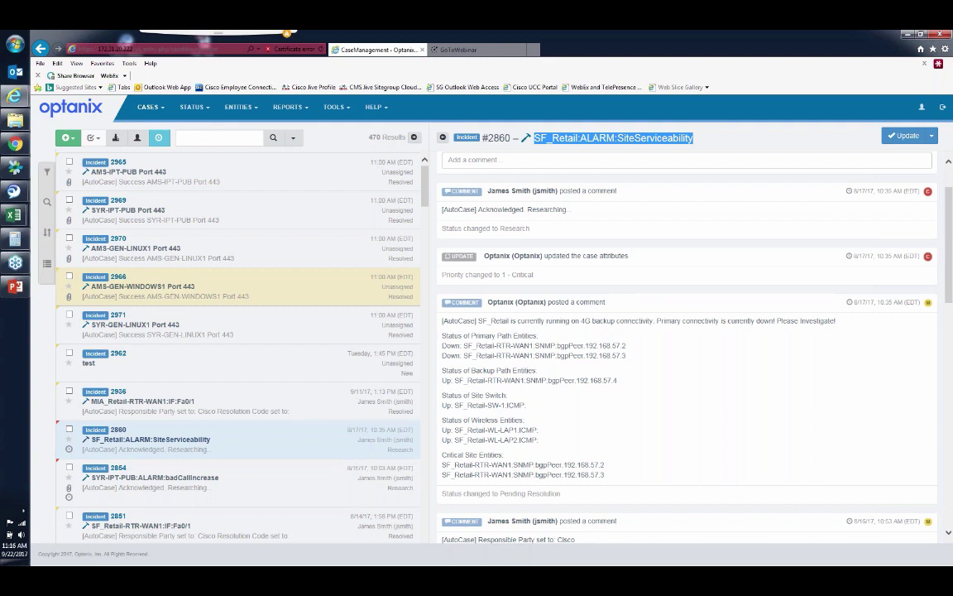
Step: View the list of available reports and open the Entity Events Dashboard
click(263, 103)
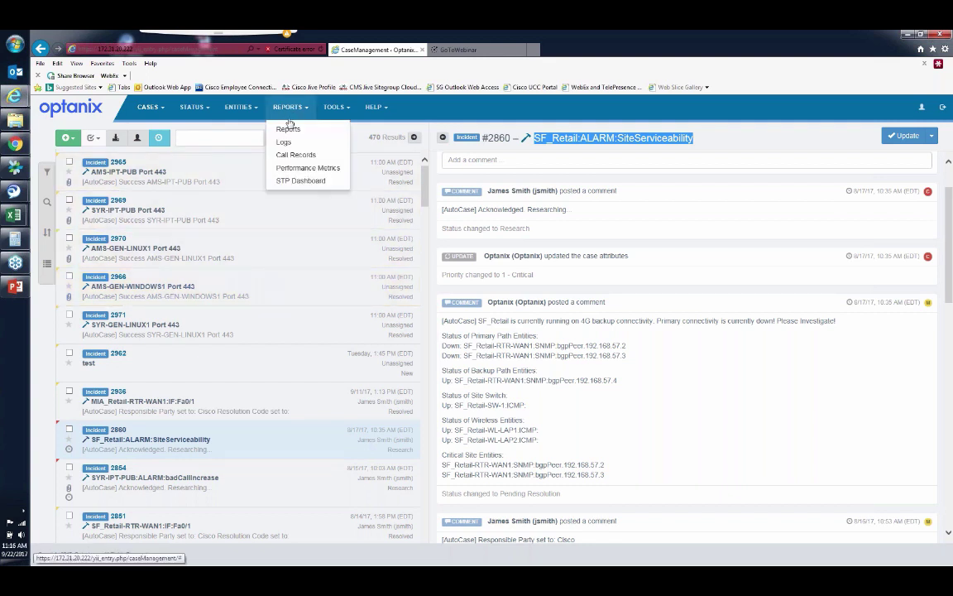
click(289, 127)
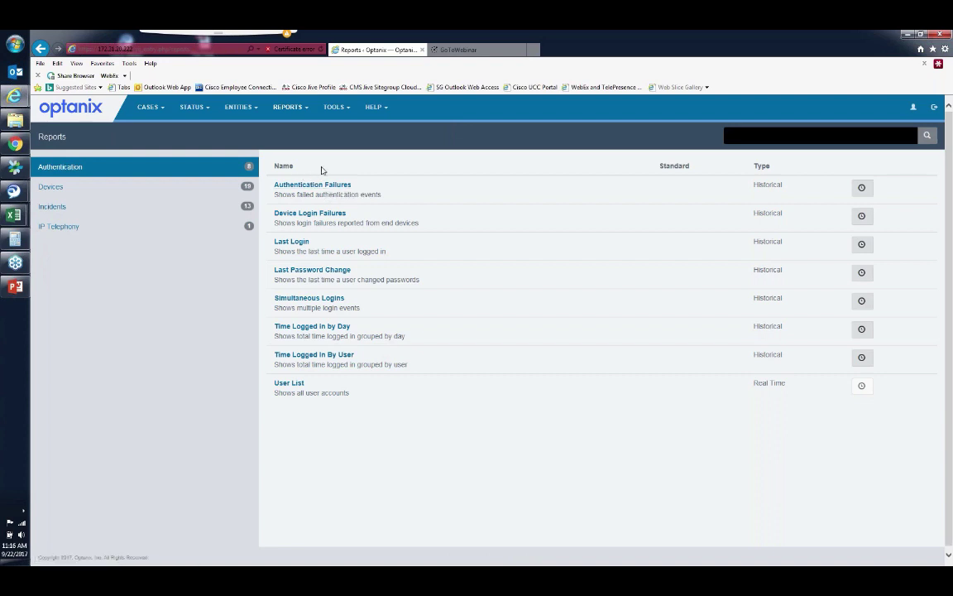
click(193, 108)
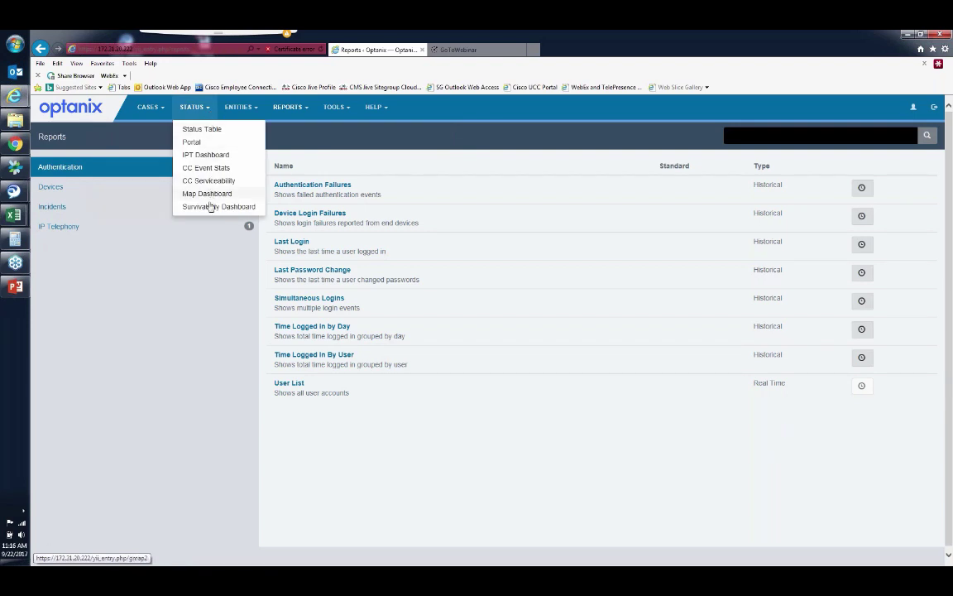
click(238, 107)
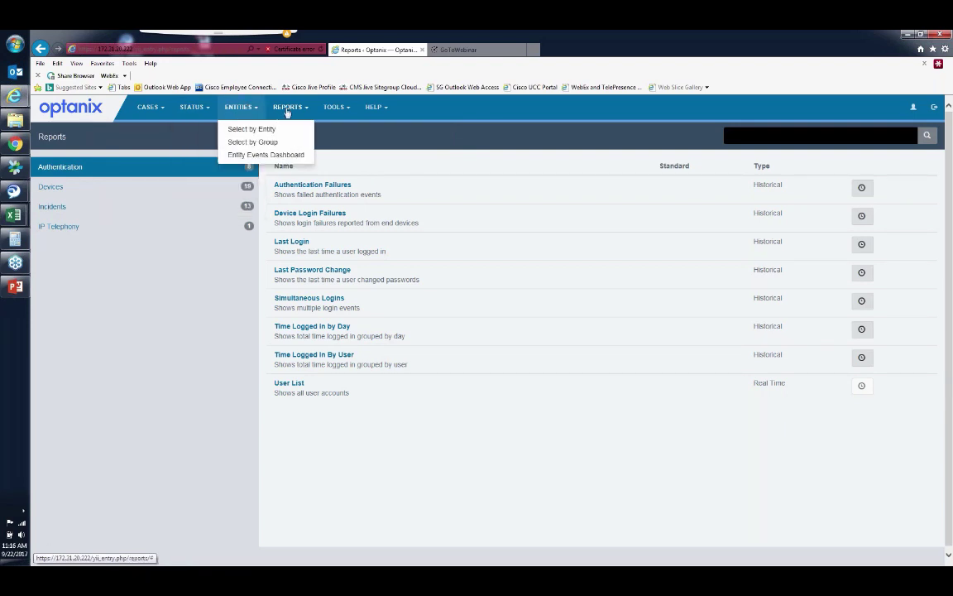
click(256, 155)
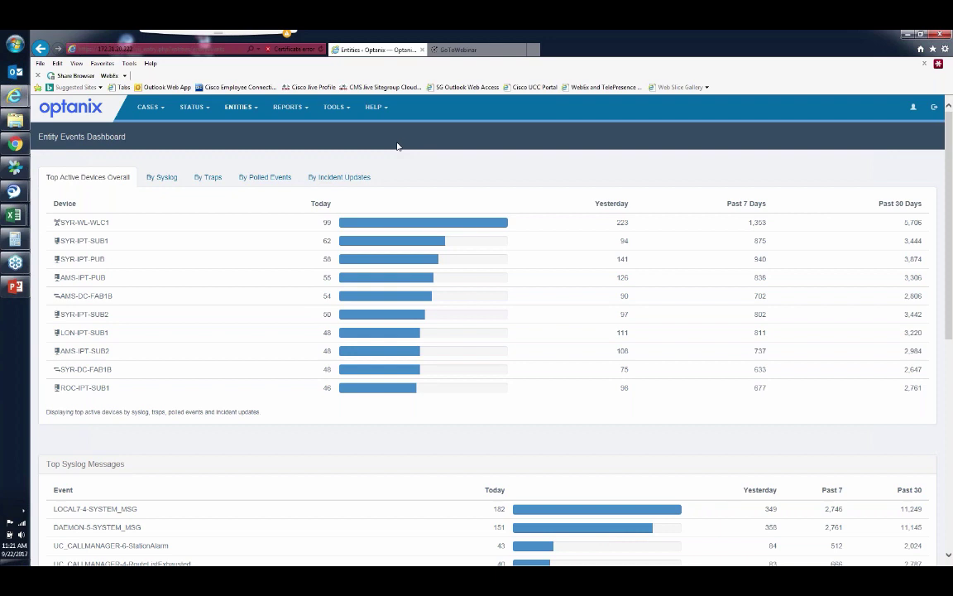
Step: Switch from the Entity Events Dashboard to the case list
click(148, 106)
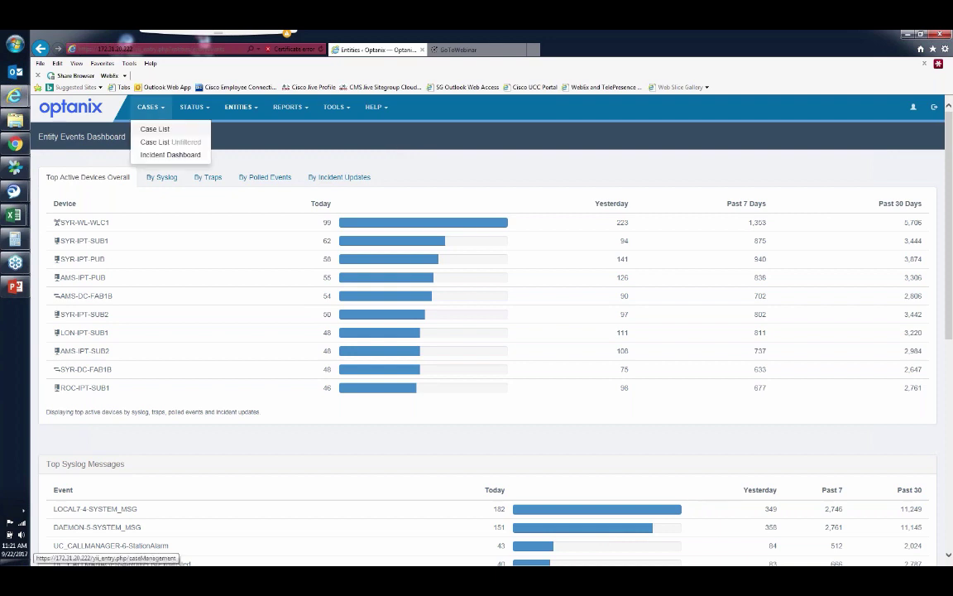
click(154, 130)
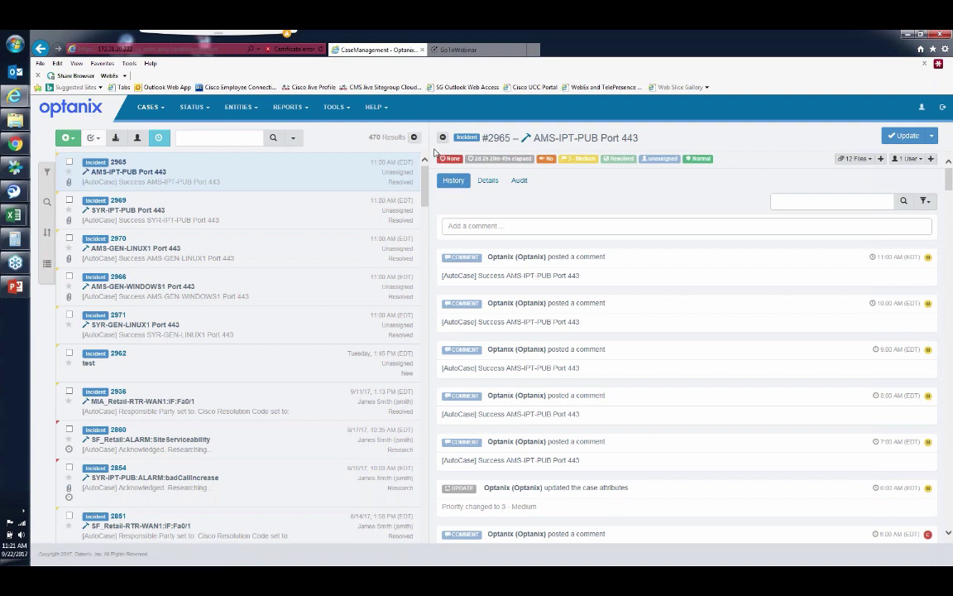
Step: Search the reports for Entity Activity and open that report
click(288, 107)
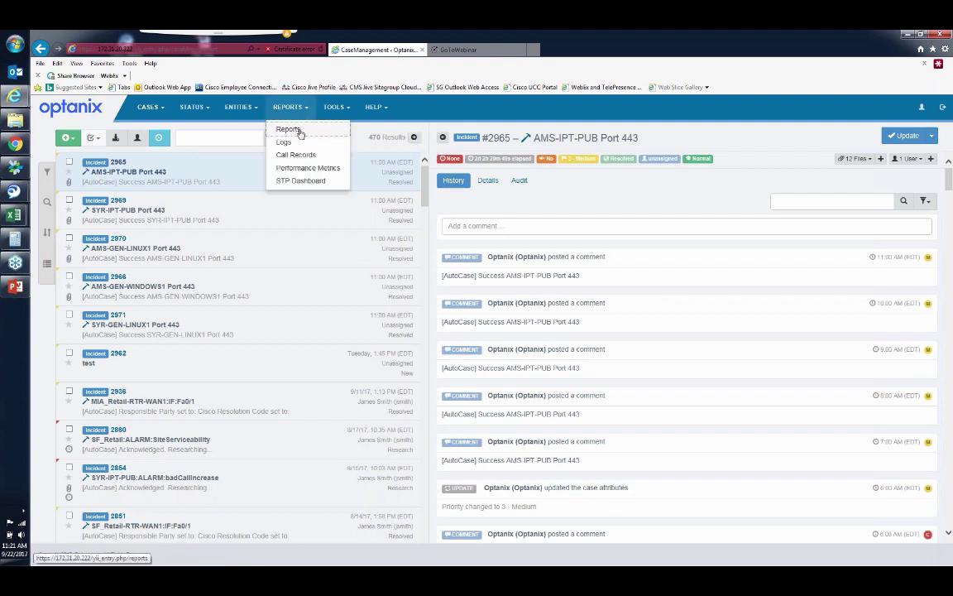
click(300, 134)
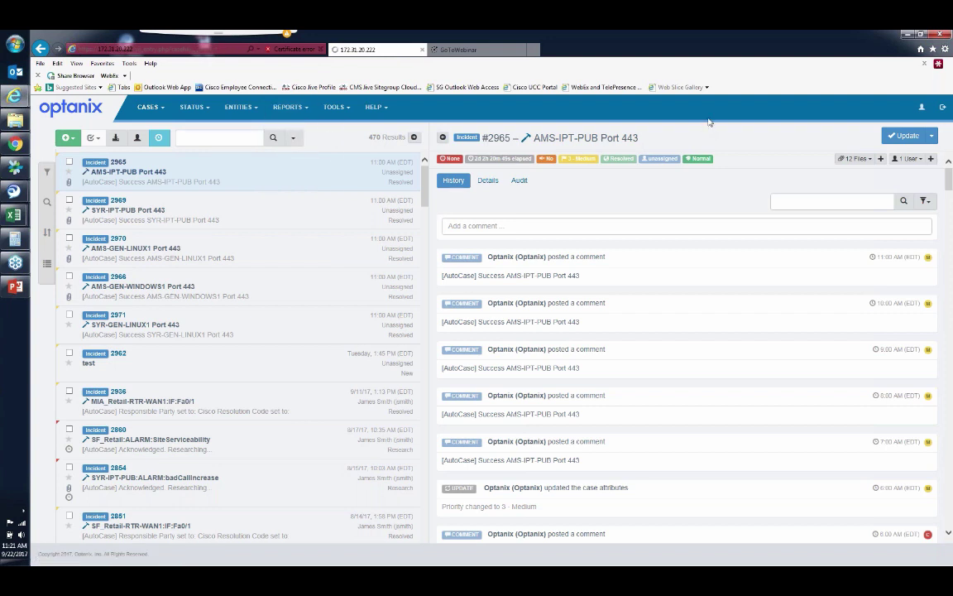
text(enti)
text(ty)
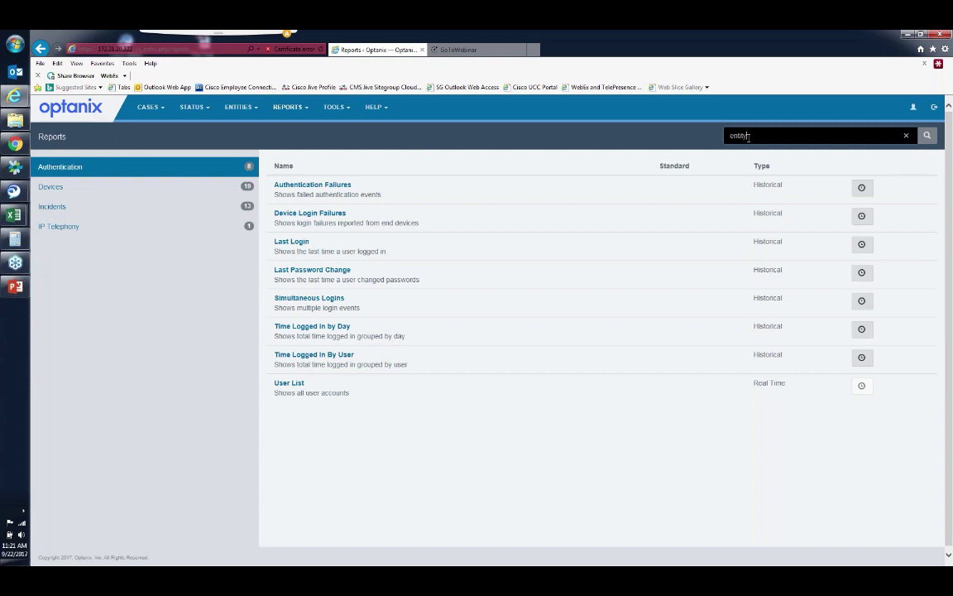
click(753, 155)
click(926, 137)
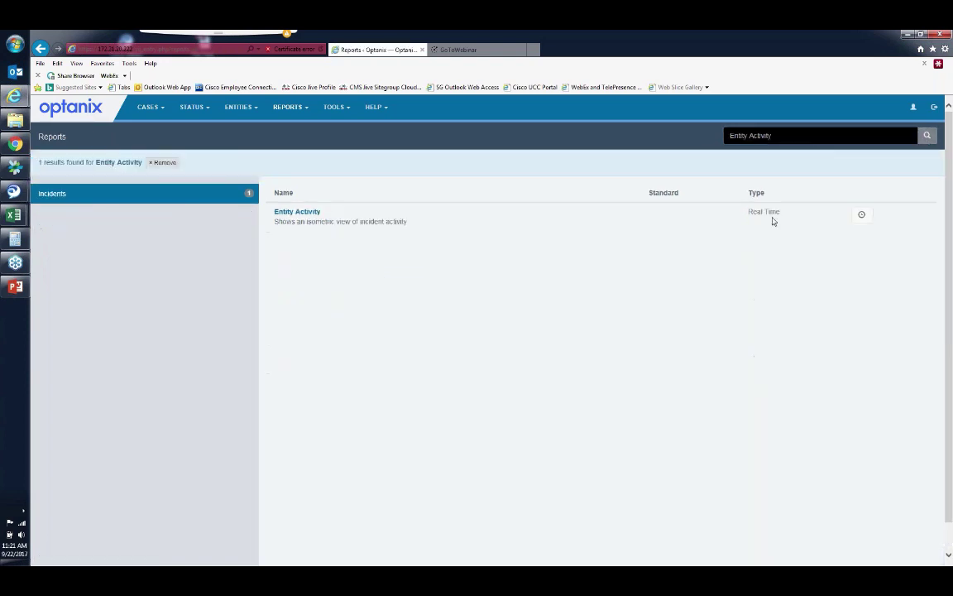
click(297, 211)
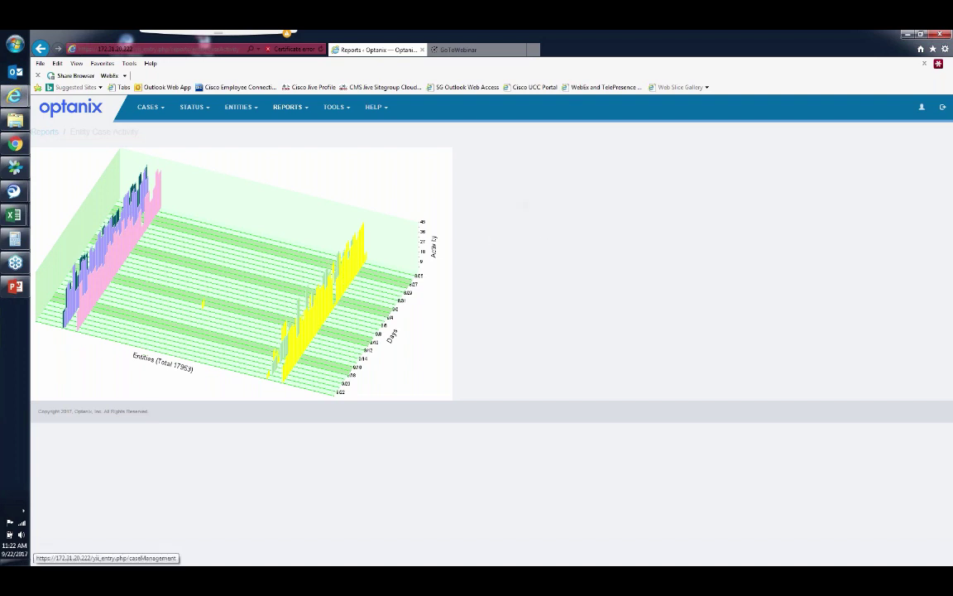
Step: Return to the case list from the Entity Activity report
click(147, 110)
click(153, 128)
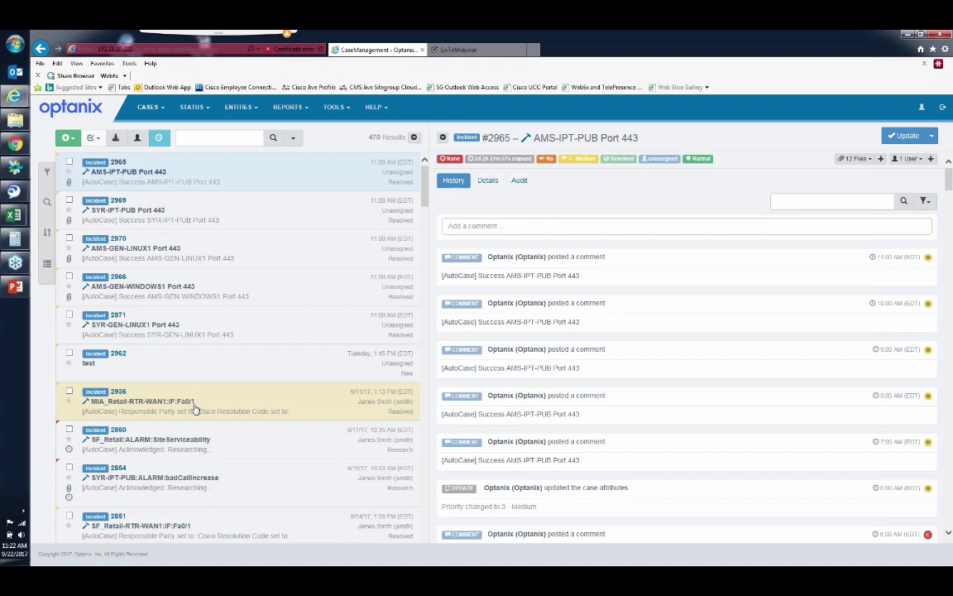
Step: Open the Entity Events Dashboard, review its top syslog and trap messages, and highlight the device SYR-WL-WLC1
click(237, 107)
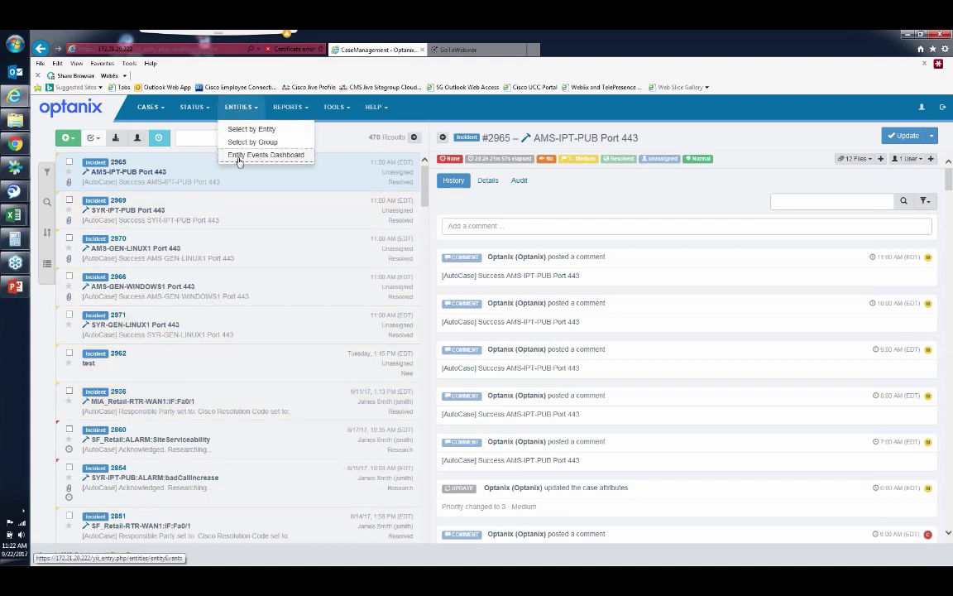
click(238, 158)
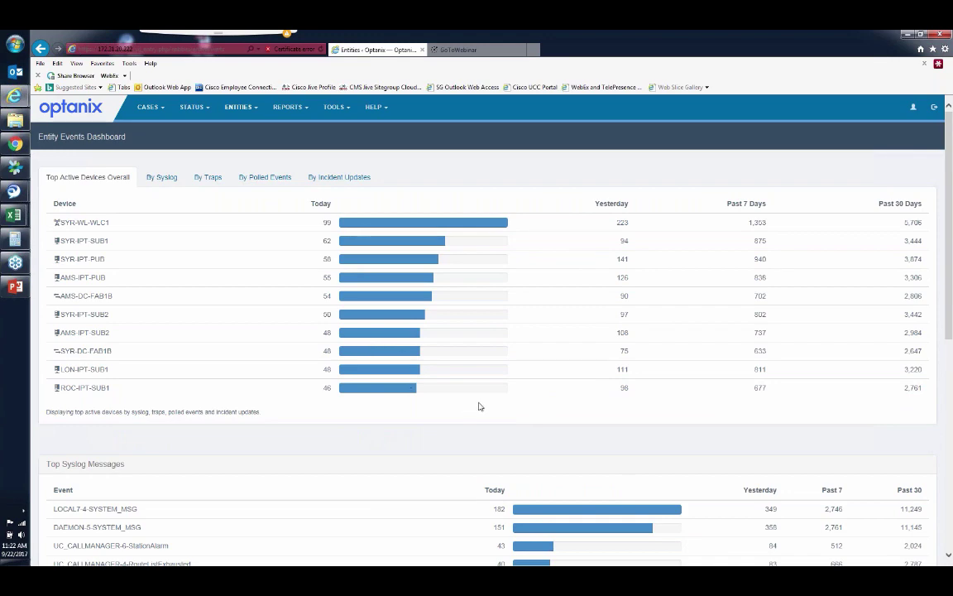
scroll(479, 407, down, 1)
scroll(479, 406, down, 5)
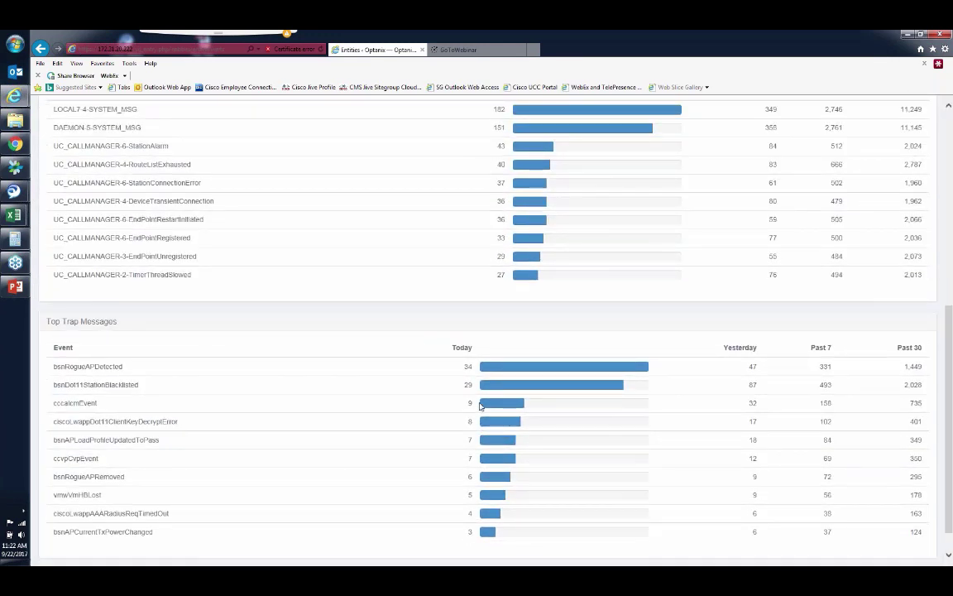
scroll(479, 406, up, 1)
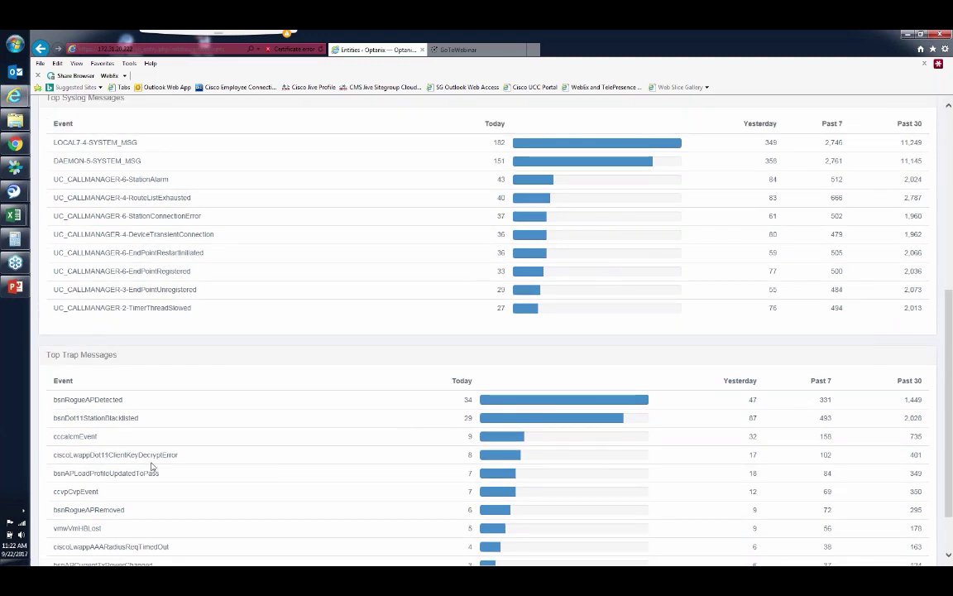
scroll(295, 441, up, 1)
scroll(296, 442, up, 10)
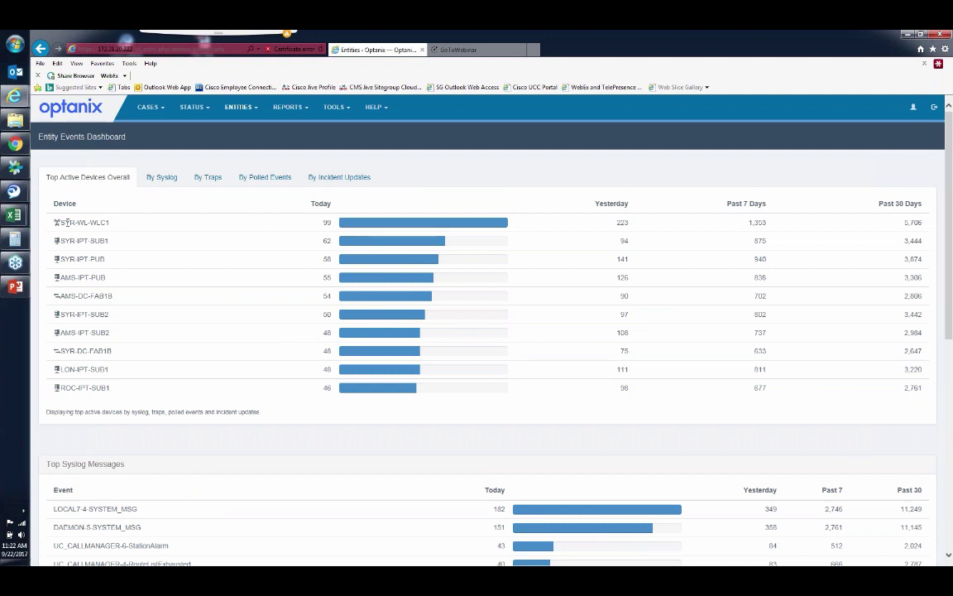
drag(55, 222, 109, 223)
Step: Open the case list and start a new case with the Outage workflow
click(142, 106)
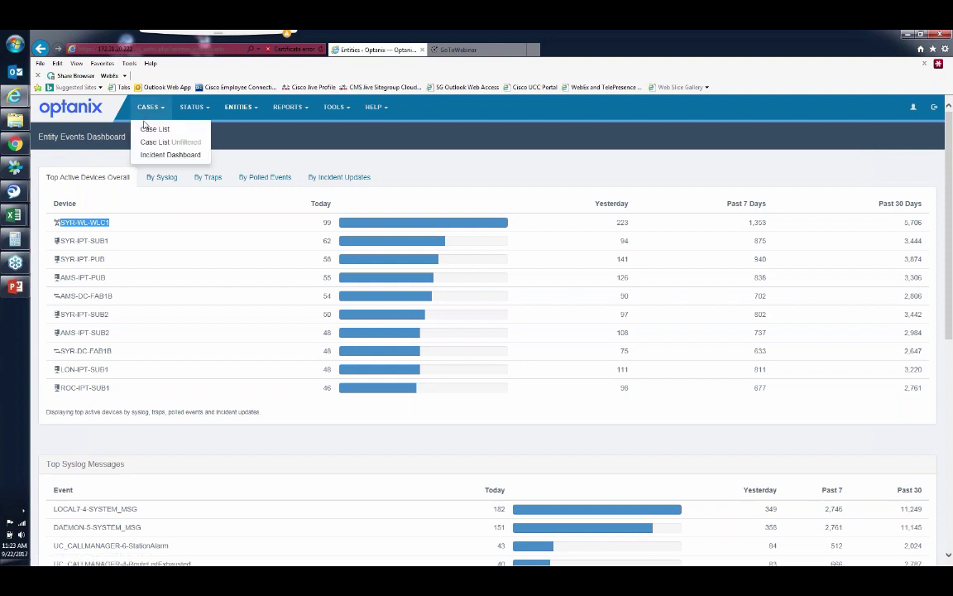
click(146, 129)
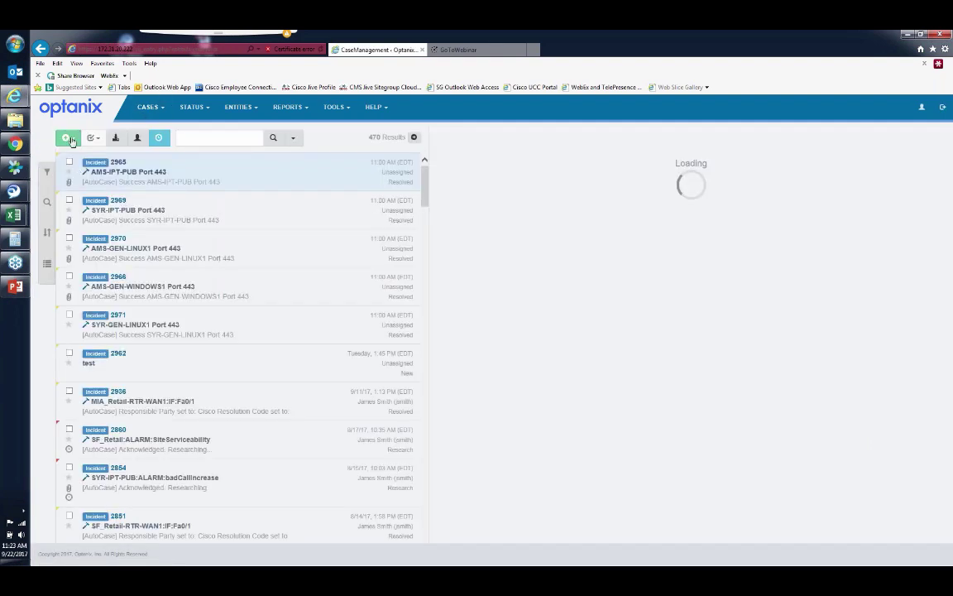
click(71, 139)
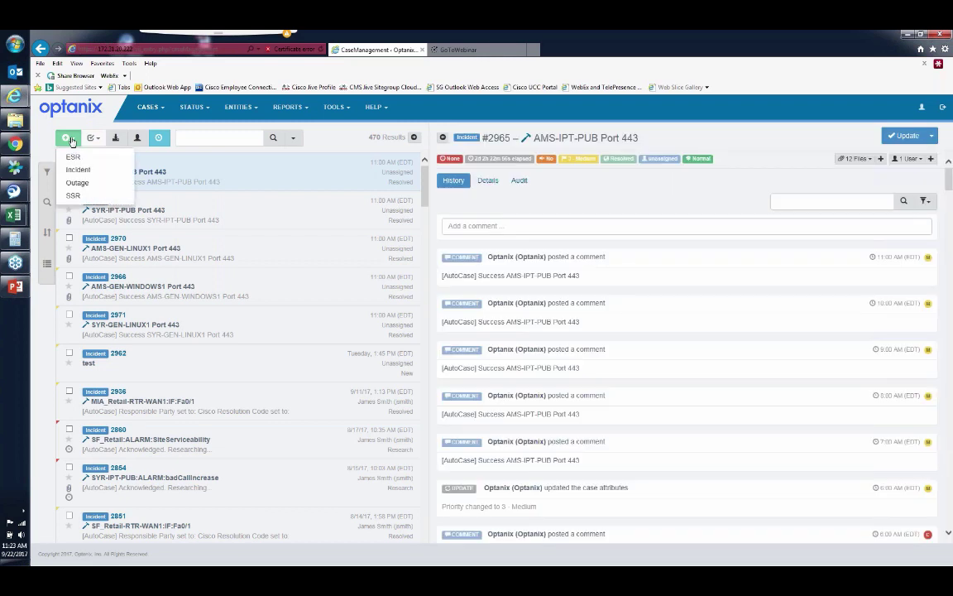
click(76, 182)
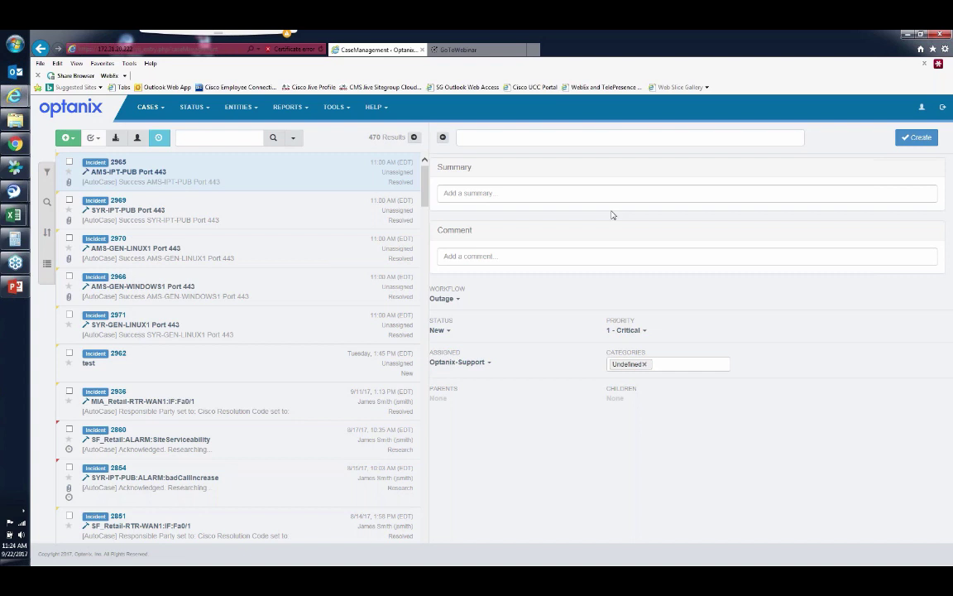
click(946, 52)
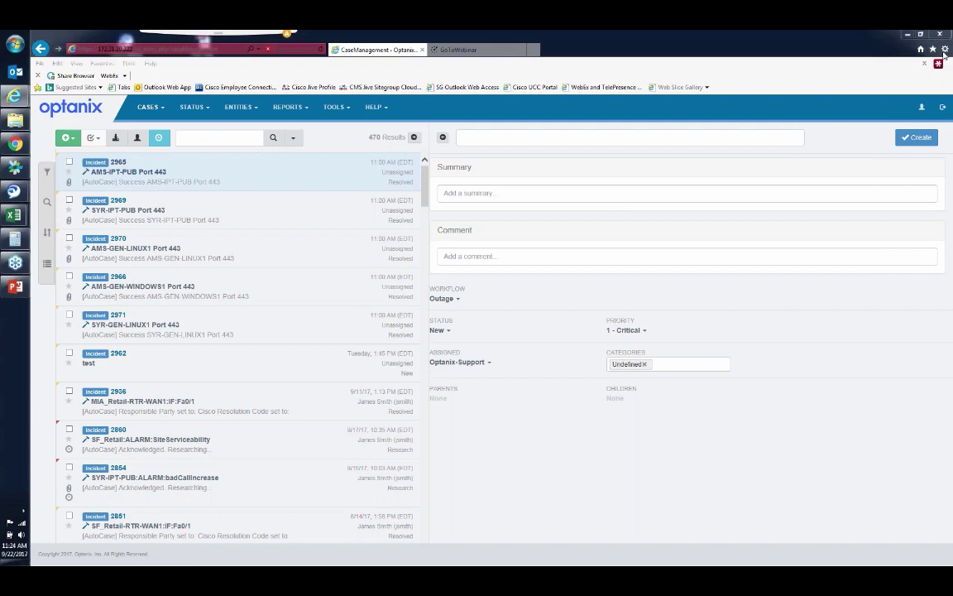